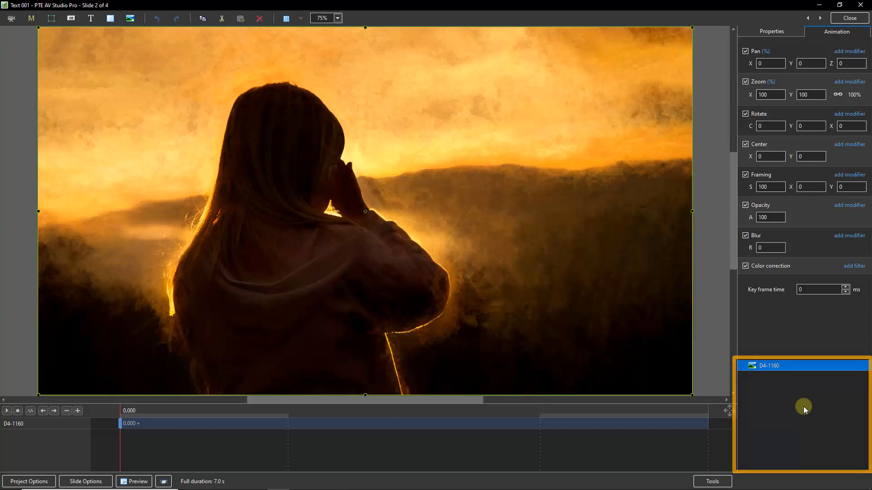
Step: Add a text object reading "Sunrise" over the picture on the slide, leaving nothing selected
click(798, 417)
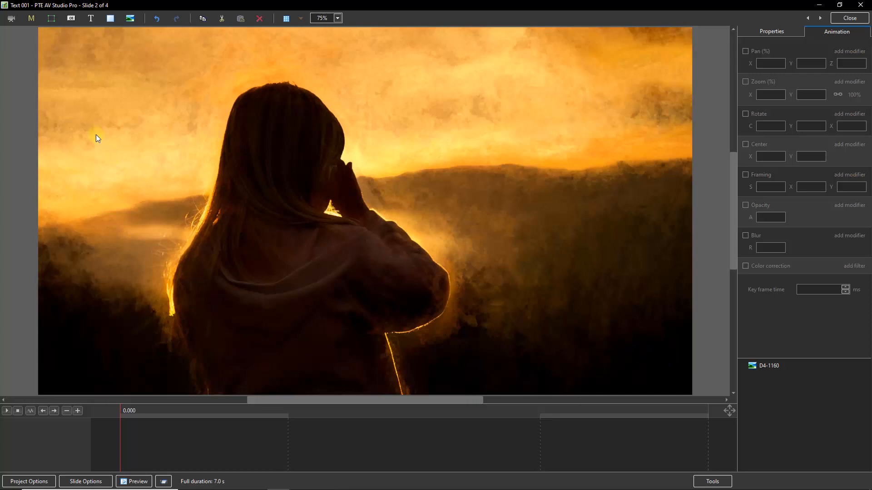
click(90, 18)
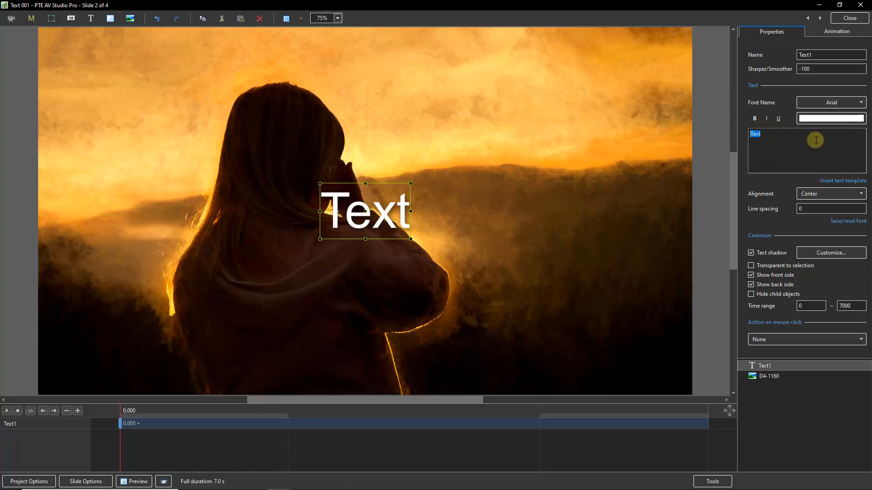
text(Sun)
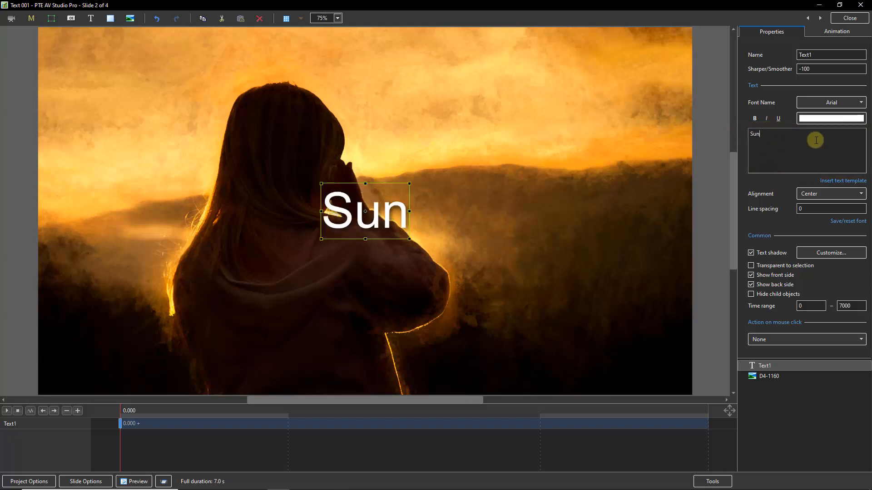
text(rise)
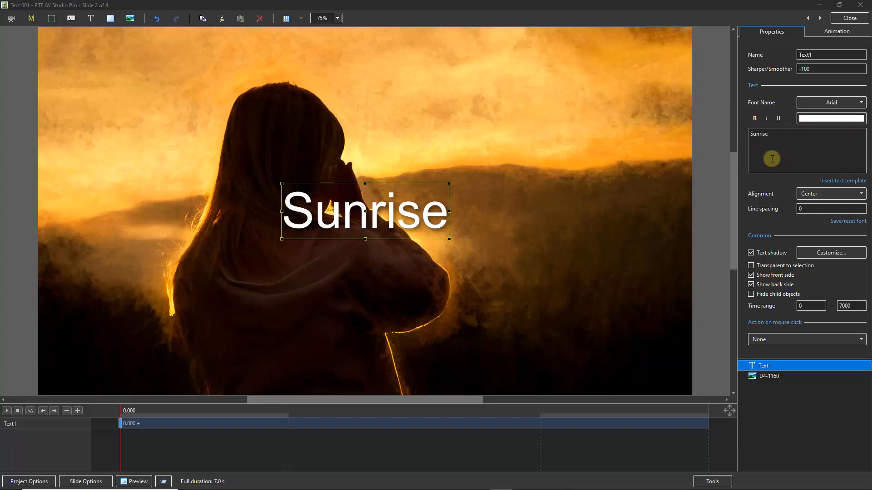
click(799, 415)
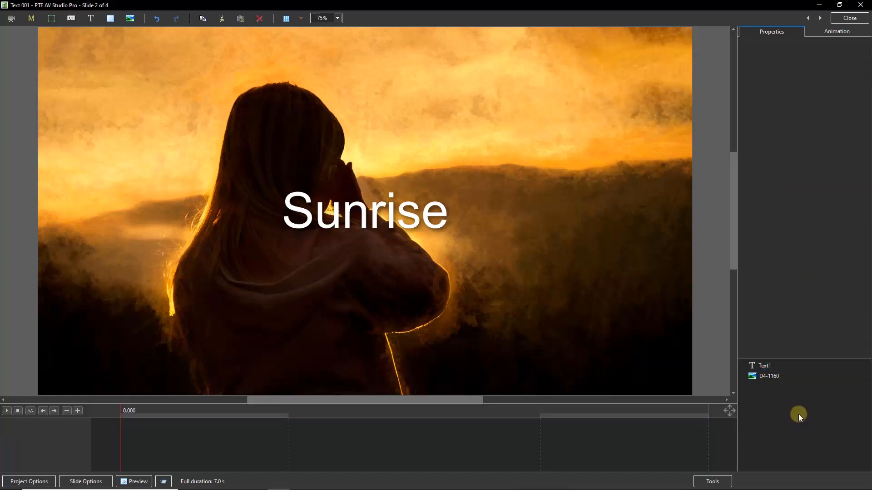
Step: Rename the text object Text1 as "Sunrise"
click(765, 366)
click(765, 377)
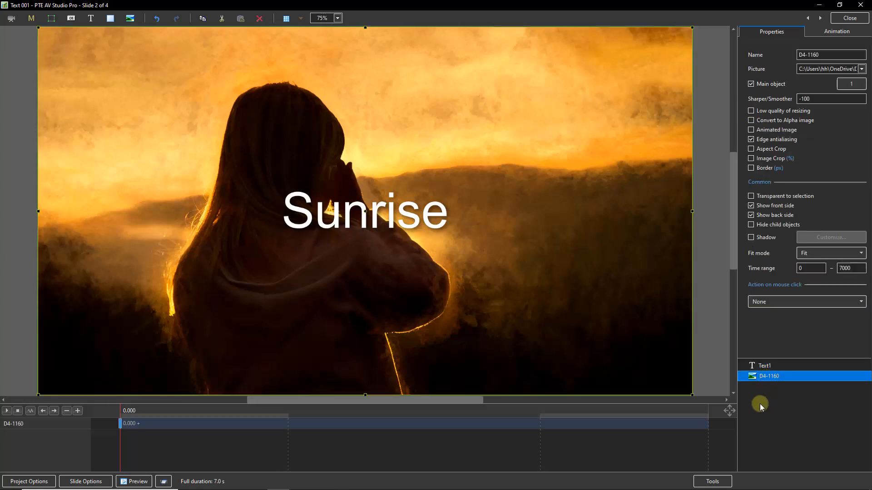
click(764, 366)
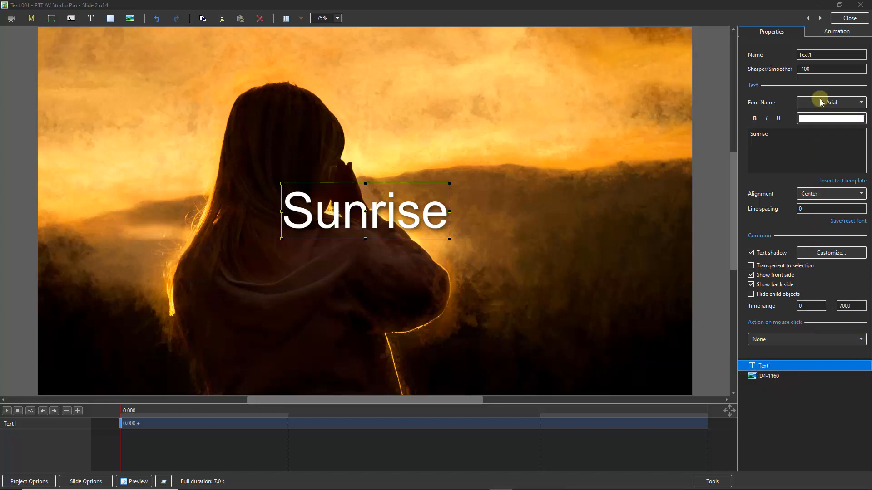
double_click(813, 55)
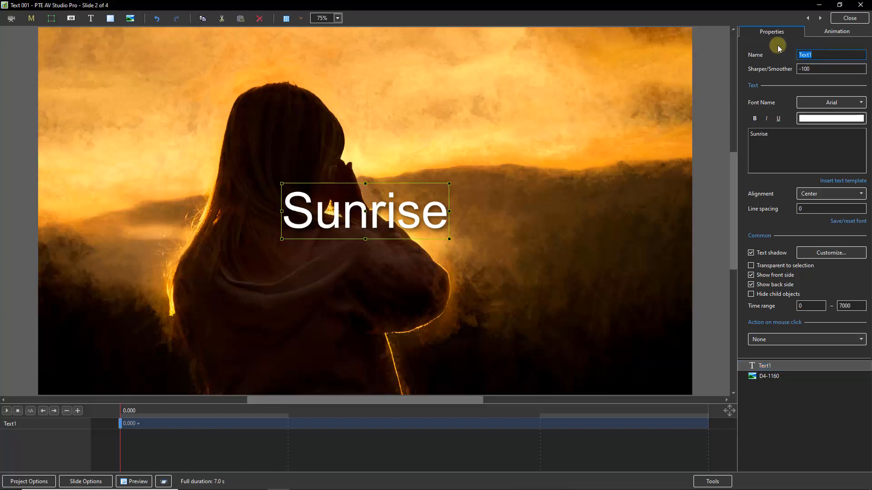
text(Sunrise)
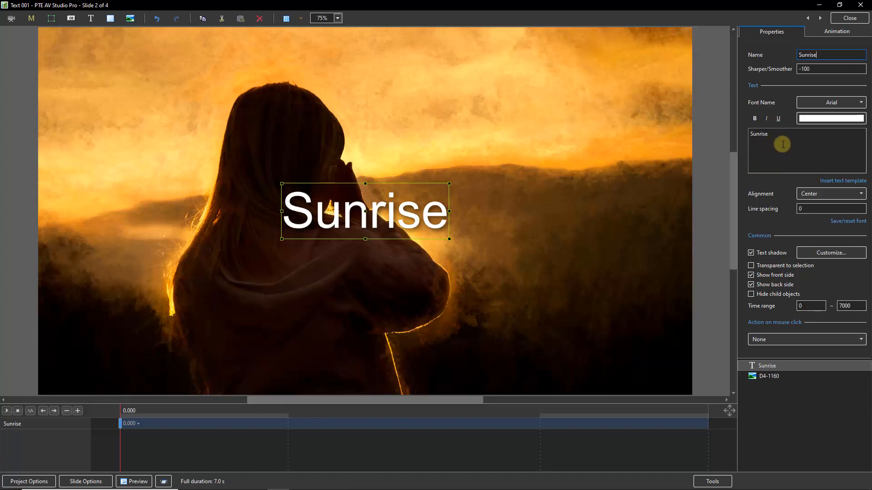
Step: Try bold, italic and underline on the Sunrise text and turn all three styles off again
click(755, 119)
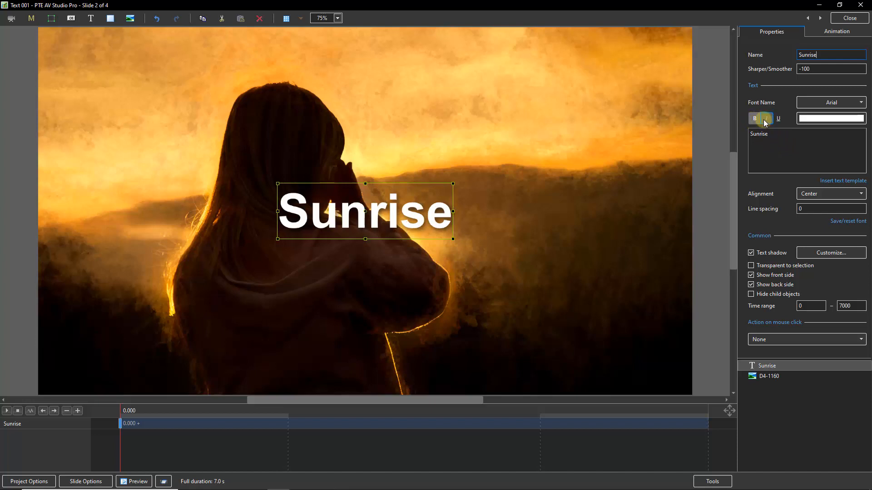
click(766, 119)
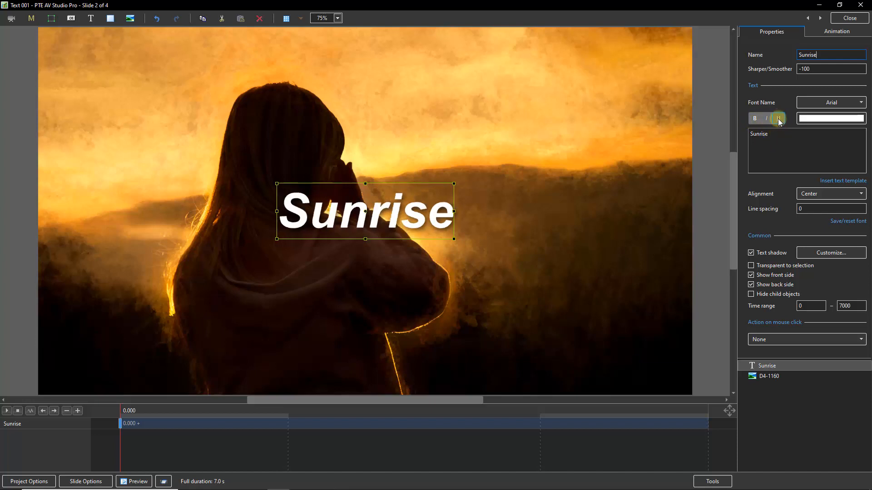
click(778, 119)
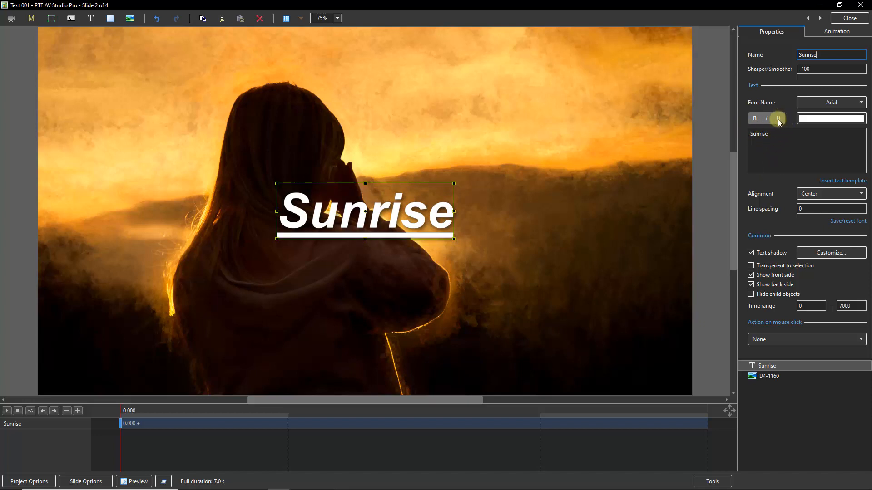
click(779, 119)
click(765, 120)
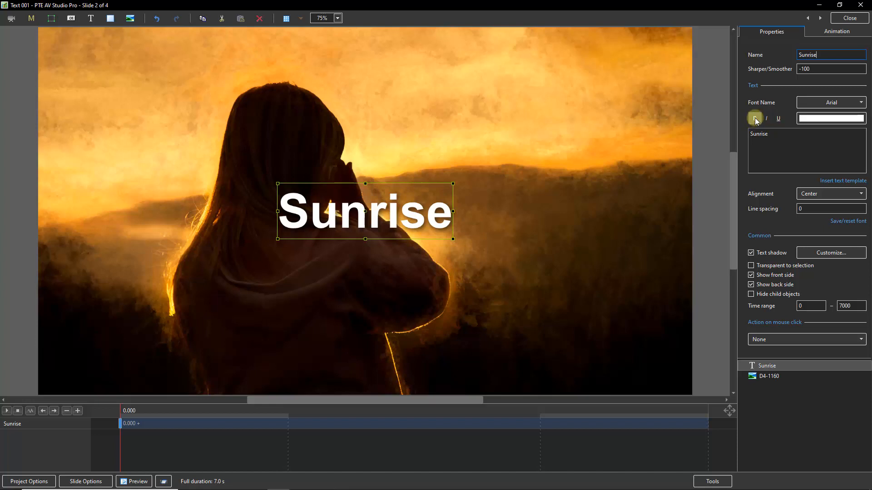
click(755, 119)
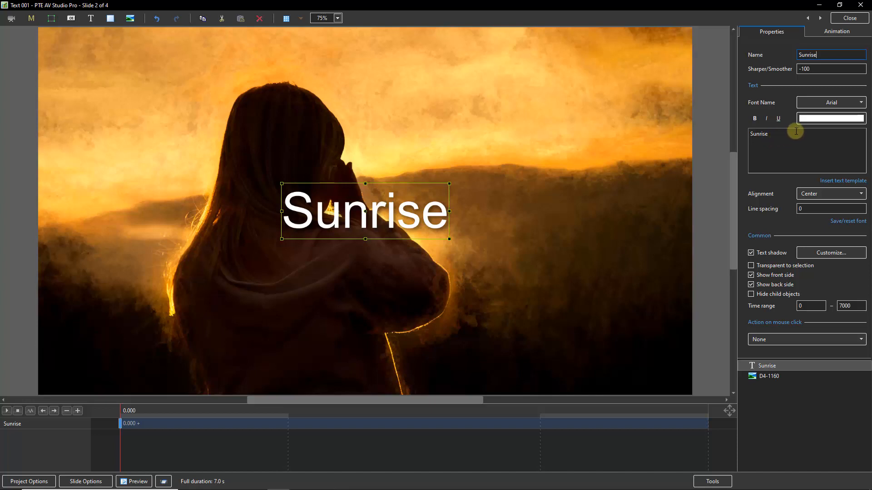
Step: Try Brush Script MT and several other fonts on the Sunrise text and set its font to Bauhaus 93
click(861, 103)
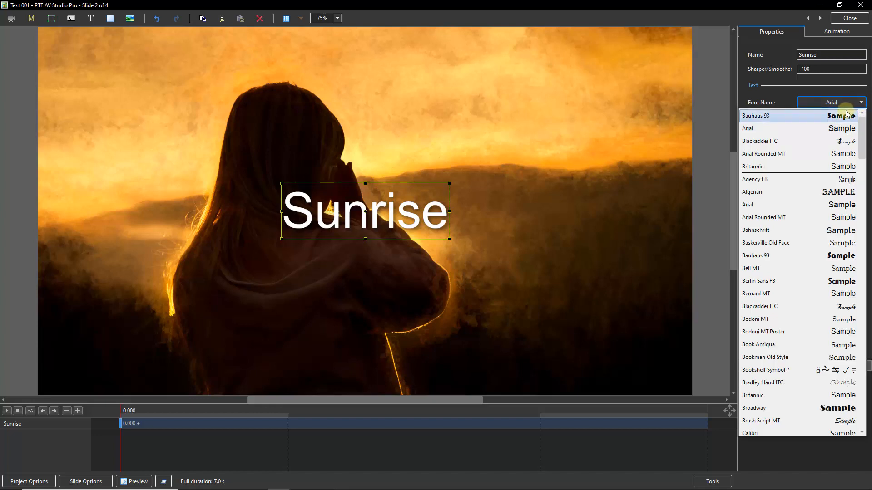
click(762, 421)
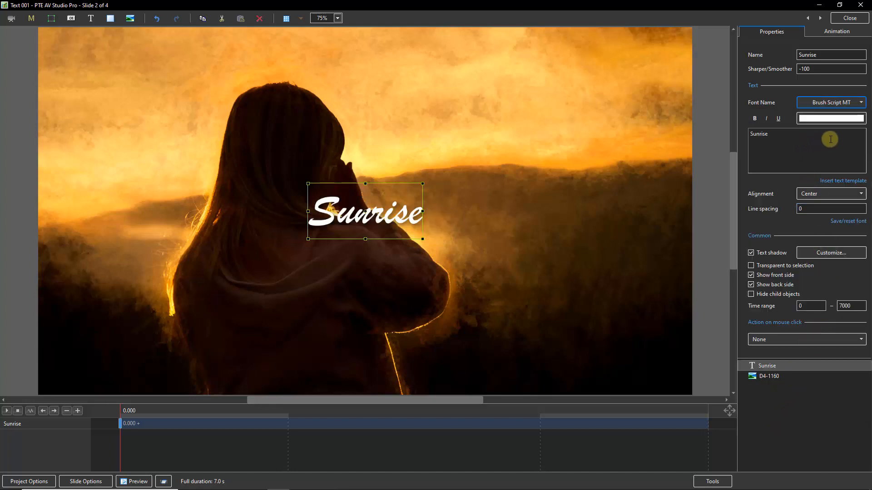
click(862, 103)
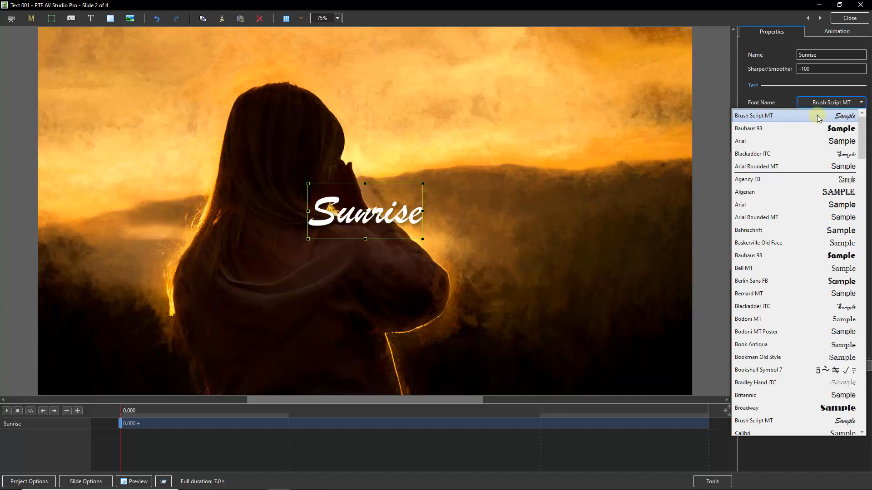
key(Down)
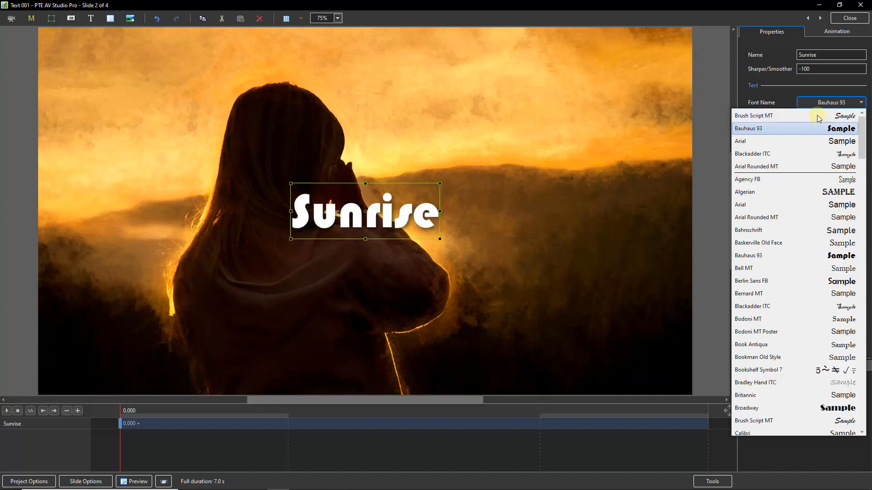
key(Down)
key(Down)
key(Down)
key(Down)
key(Down)
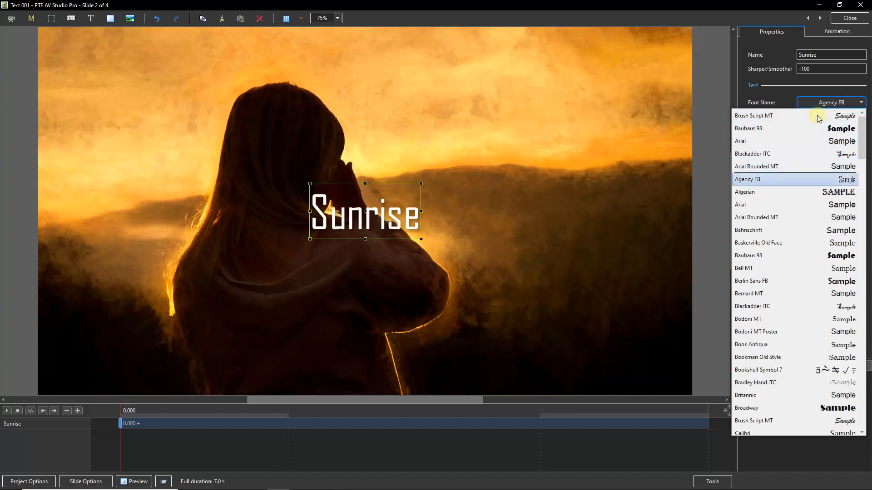
key(Down)
key(Down)
key(Down)
key(Down)
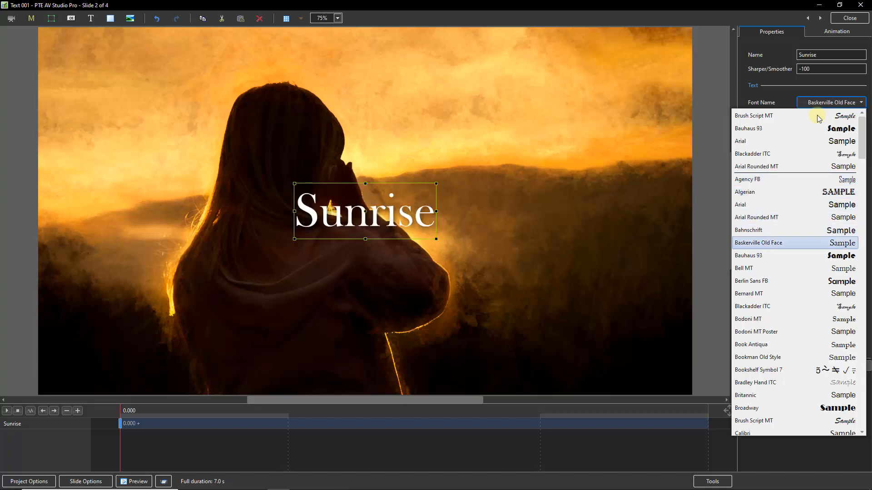
key(Down)
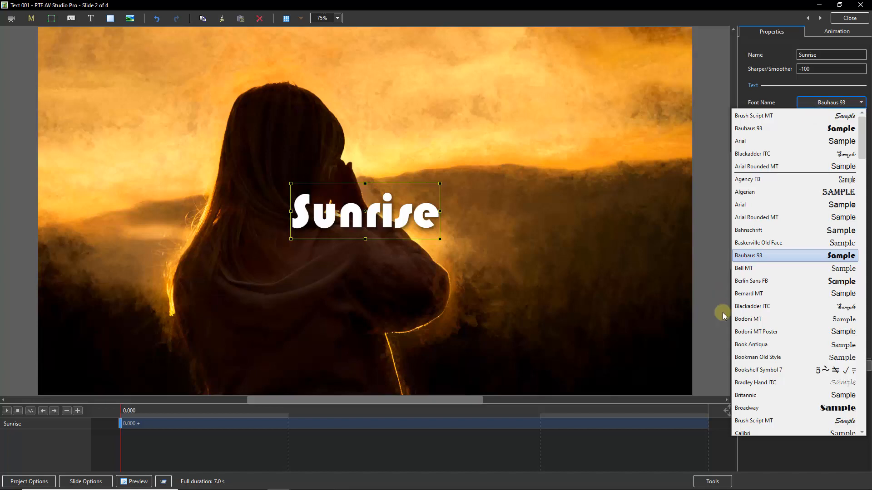
click(757, 256)
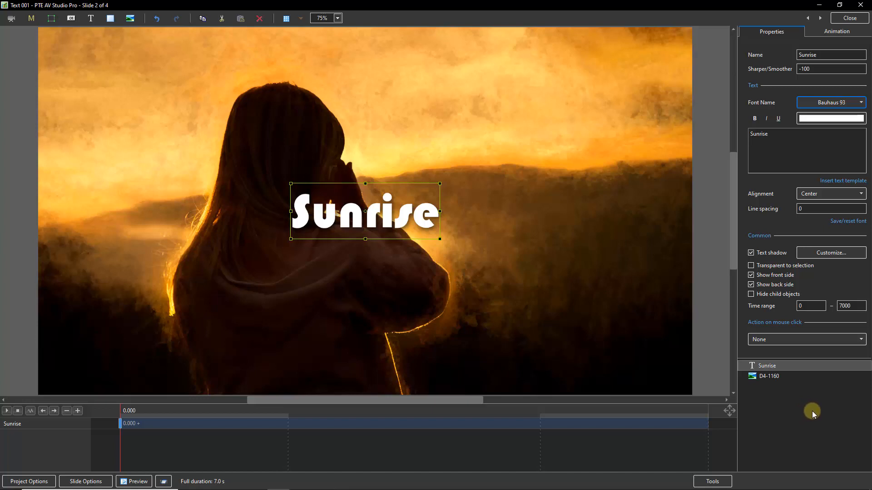
Step: Set the Sunrise text's colour to light yellow FEF882, sampled from the bright sky in the picture
click(825, 117)
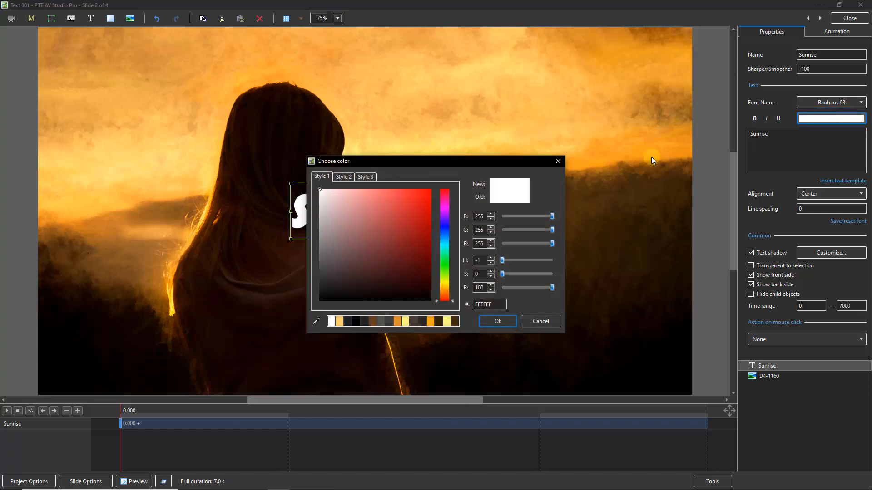
drag(443, 162, 598, 33)
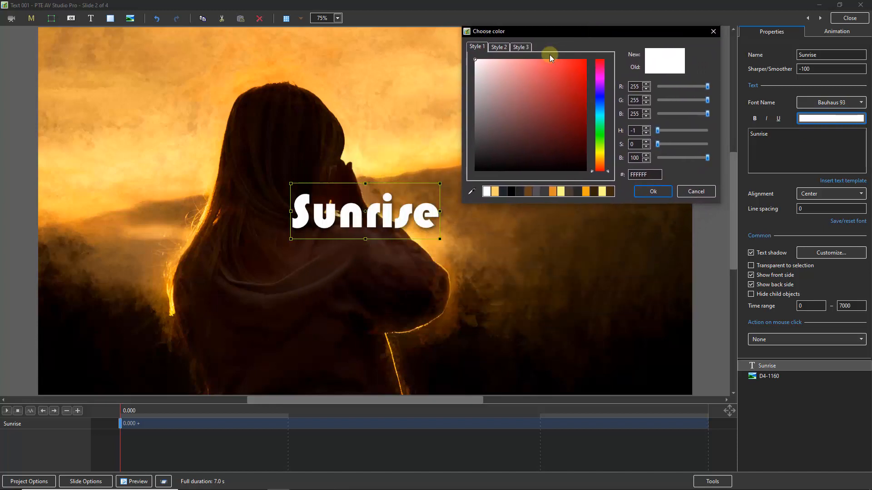
click(496, 49)
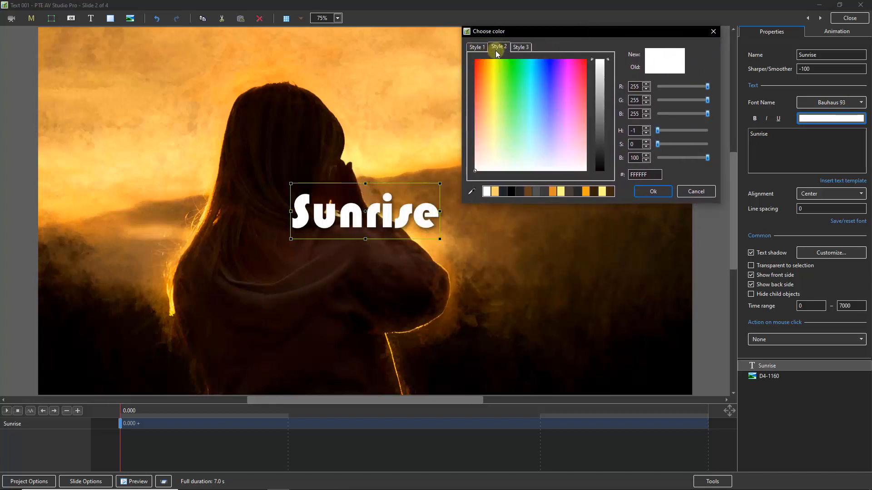
click(519, 48)
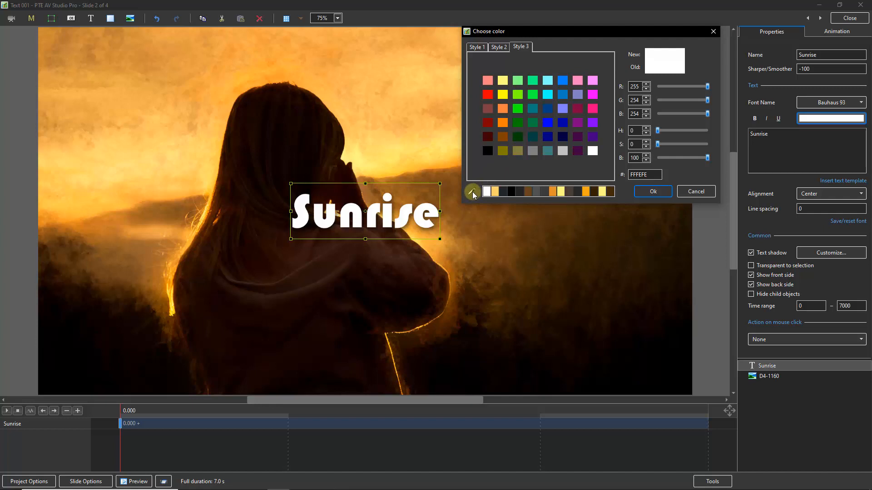
click(477, 48)
click(501, 47)
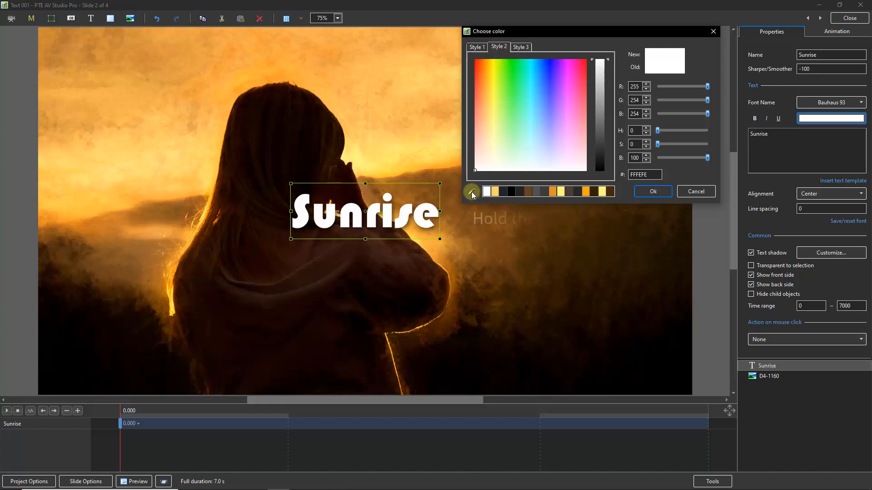
drag(473, 193, 355, 156)
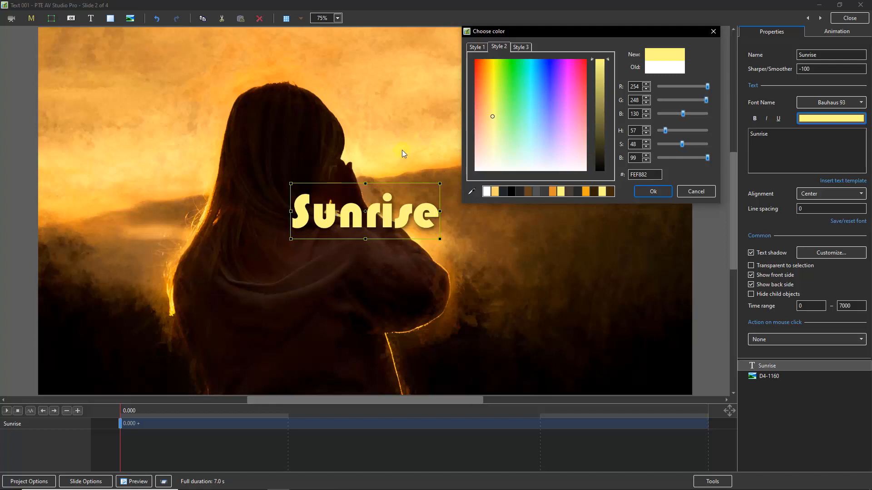
click(653, 191)
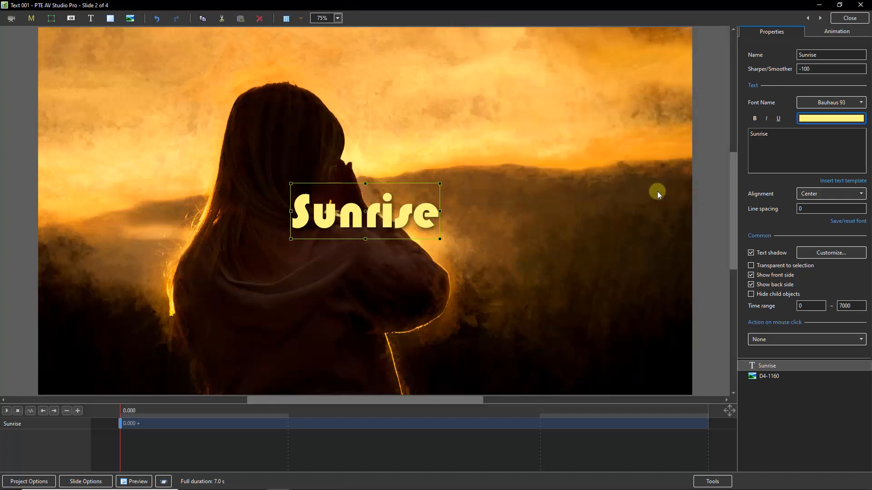
click(797, 410)
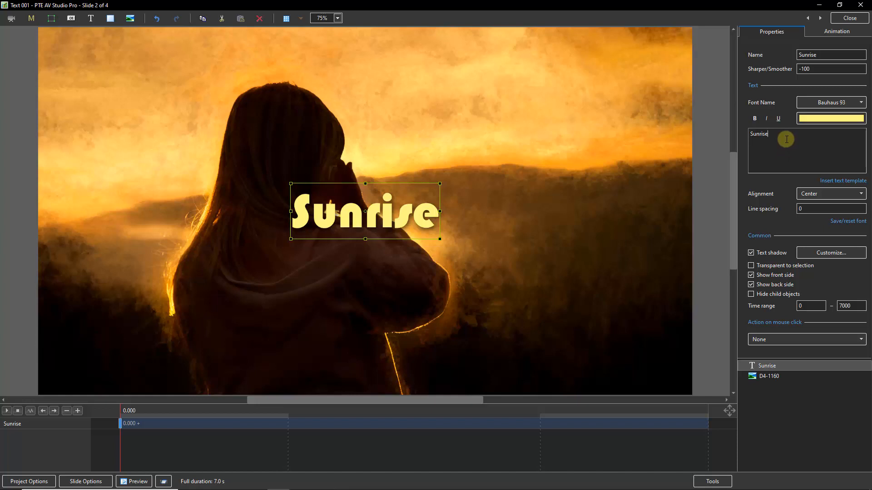
Step: Add a second line "in Tasmania" to the Sunrise text and set the text alignment to Left
key(Return)
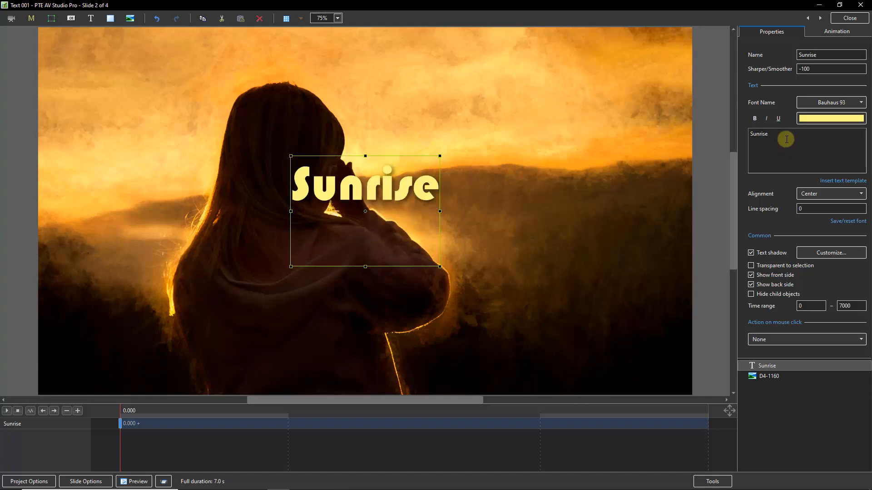
text(in T)
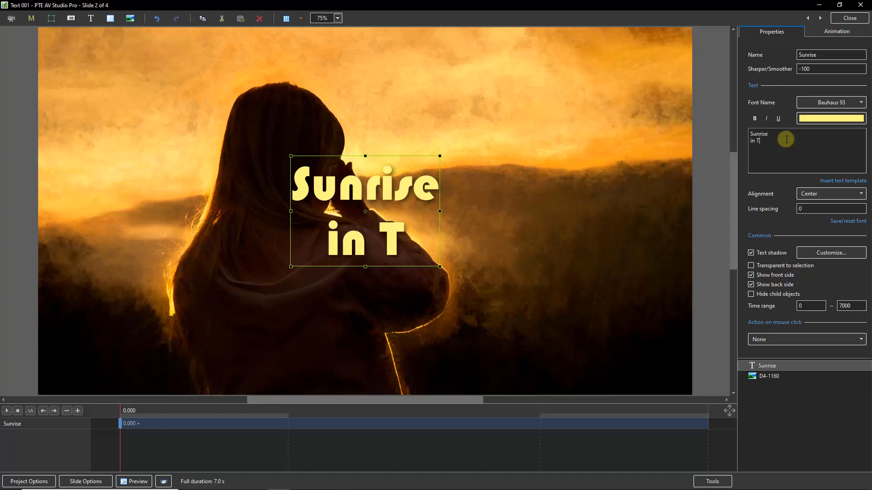
text(asmania)
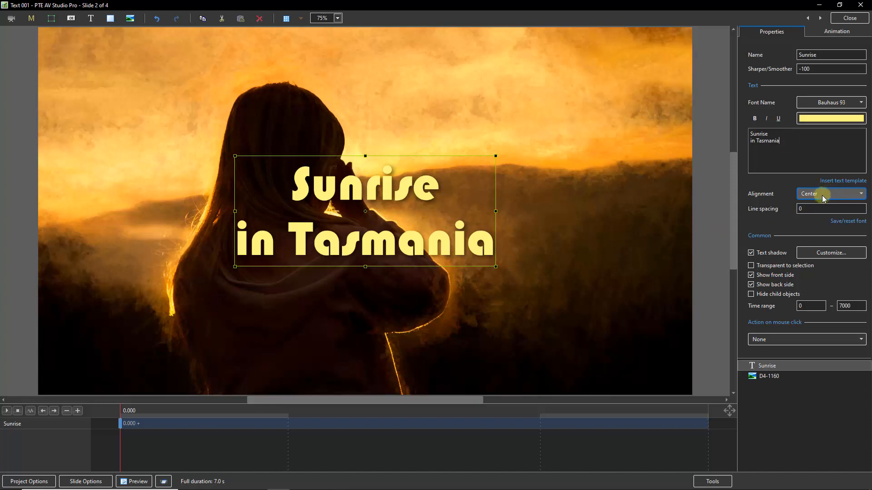
click(862, 195)
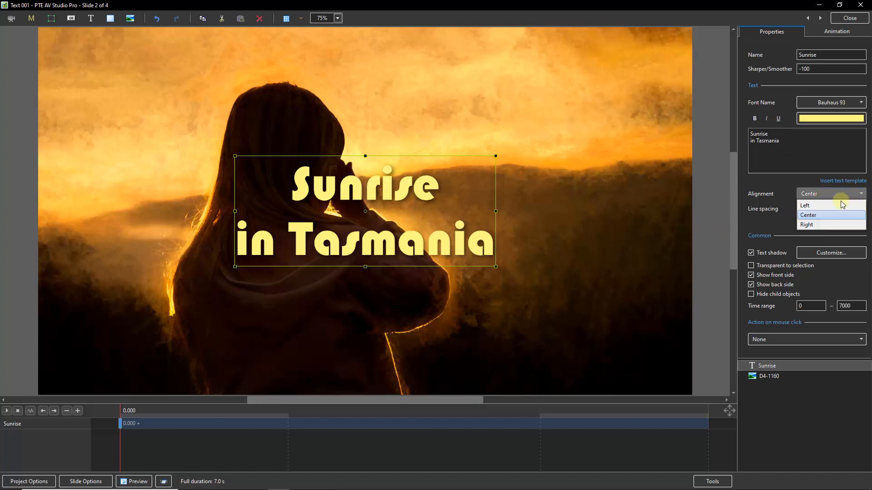
click(810, 210)
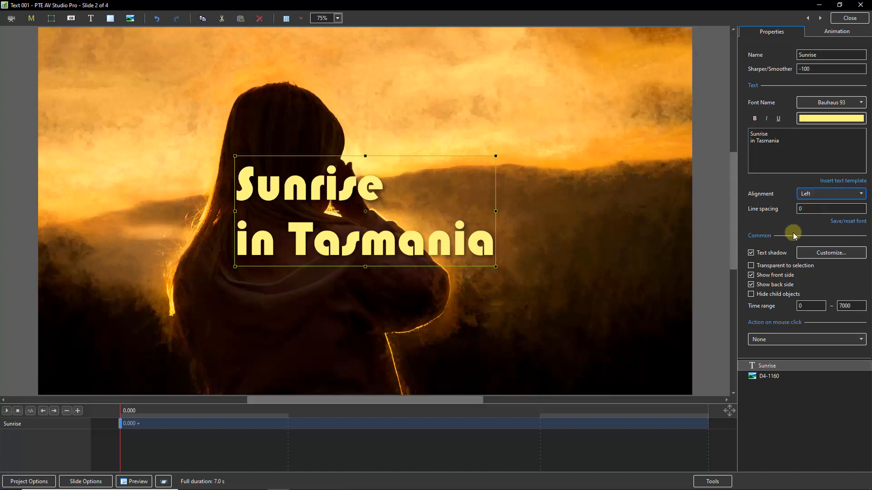
Step: Try Right alignment on the two-line Sunrise text and set its alignment to Center
click(860, 196)
click(808, 225)
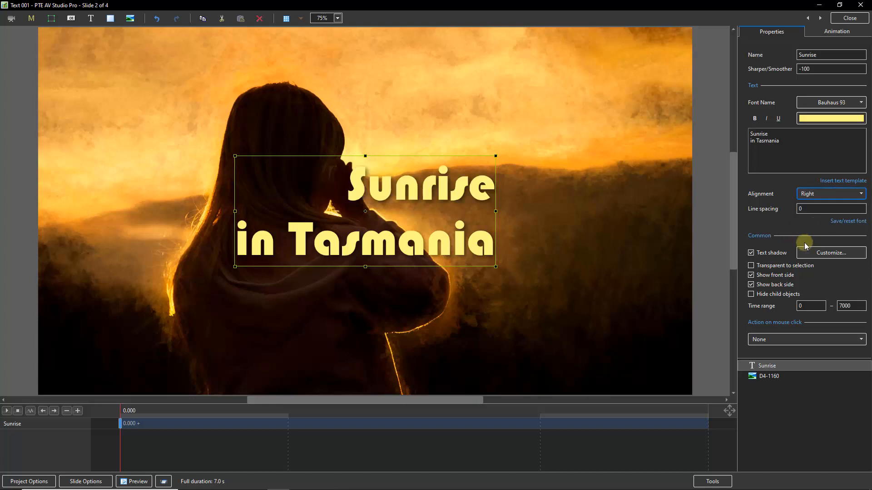
click(860, 194)
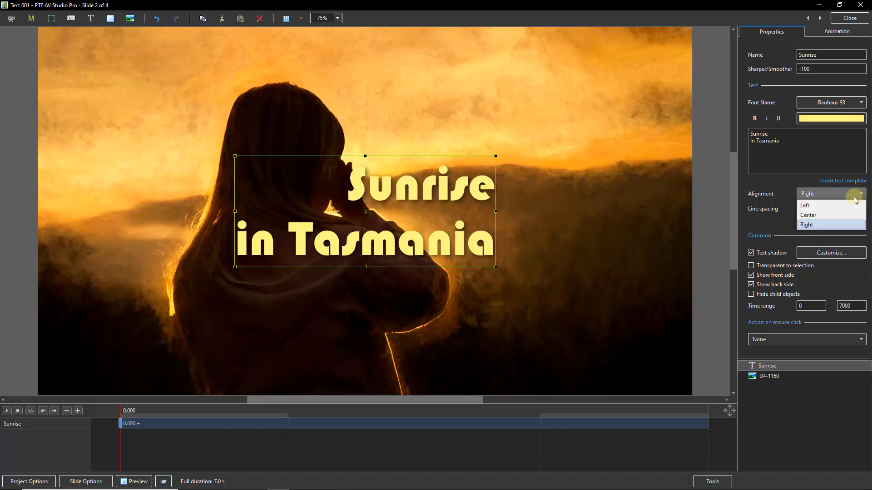
click(809, 216)
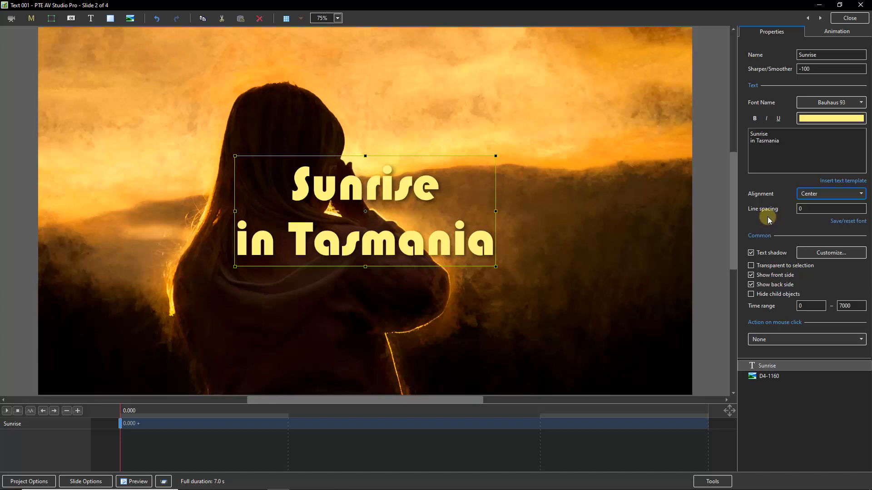
Step: Try a wider line spacing on the Sunrise text, raising the value gradually to about 86
double_click(805, 209)
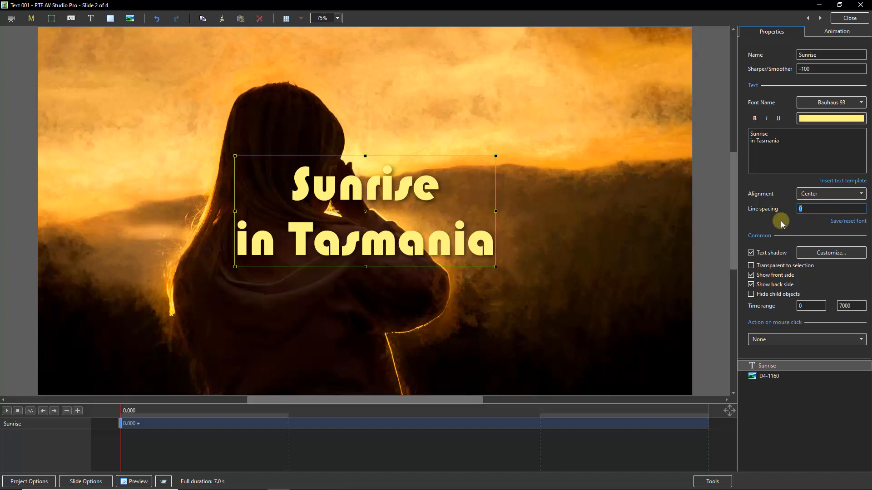
text(6)
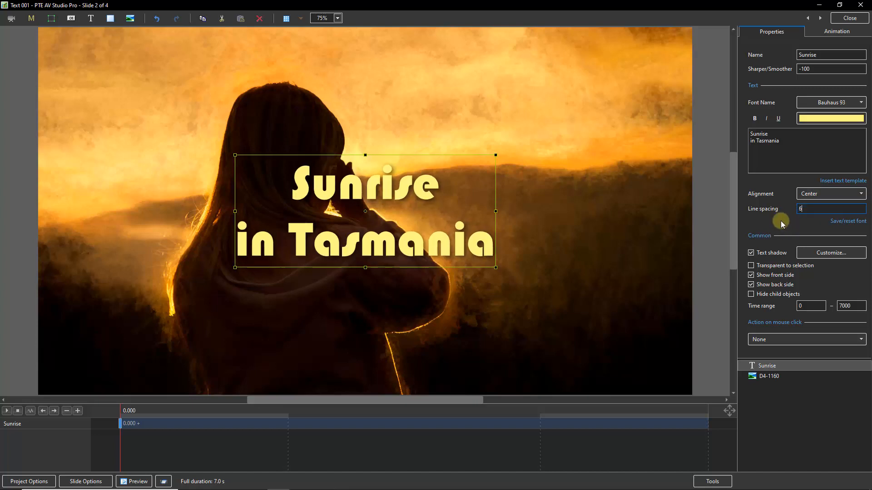
key(Up)
key(Up)
key(Up)
key(Up)
key(Up)
key(Up)
key(Up)
key(Up)
key(Up)
key(Up)
key(Up)
key(Up)
key(Up)
key(Up)
key(Up)
key(Up)
key(Up)
key(Up)
key(Up)
key(Up)
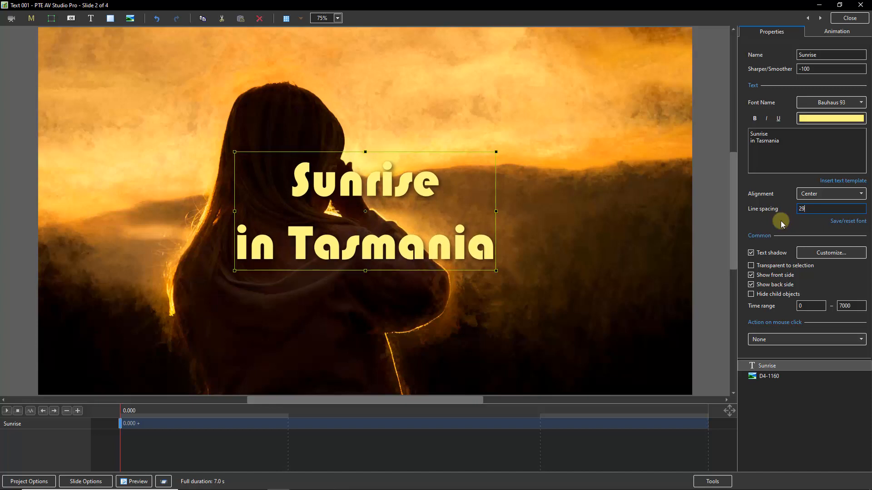
key(Up)
key(Up)
key(Up)
key(Up)
key(Up)
key(Up)
key(Up)
key(Up)
key(Up)
key(Up)
key(Up)
key(Up)
key(Up)
key(Up)
key(Up)
key(Up)
key(Up)
key(Up)
key(Up)
key(Up)
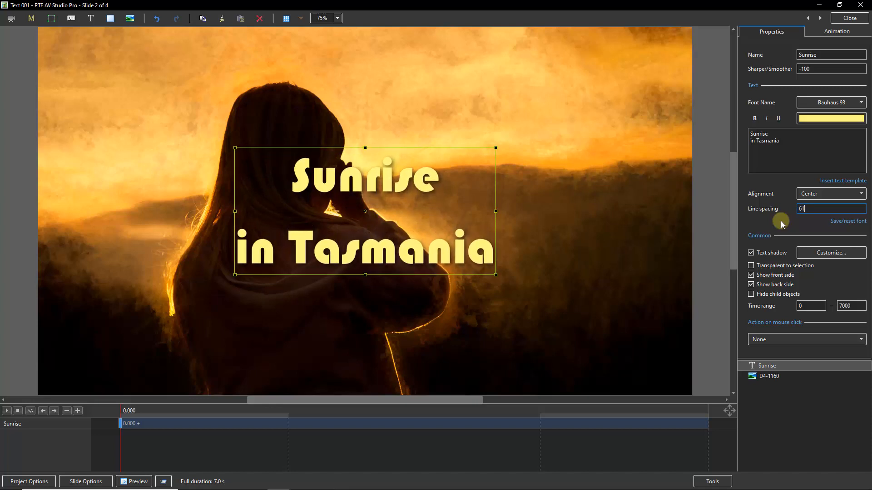
key(Up)
key(Up)
key(Up)
key(Up)
key(Up)
key(Up)
key(Up)
key(Up)
key(Up)
key(Up)
key(Up)
key(Up)
key(Up)
key(Up)
key(Up)
key(Up)
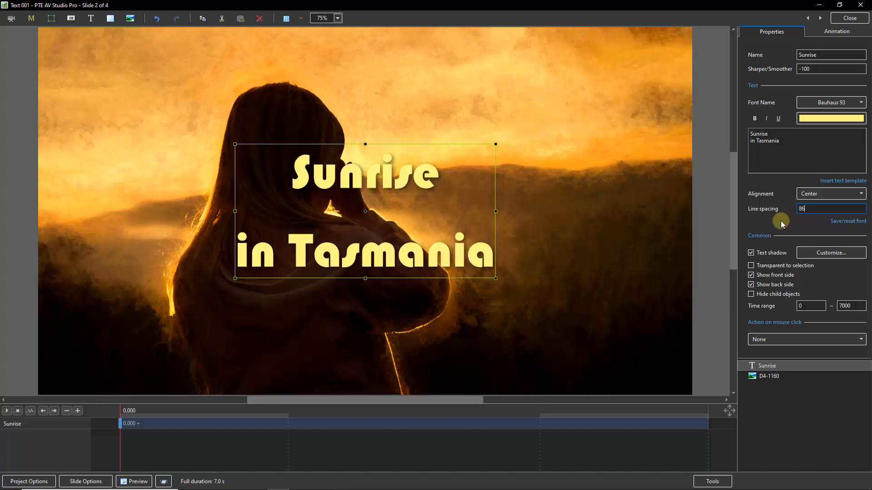
Step: Try a tighter line spacing on the Sunrise text, lowering the value gradually to -61
key(Down)
key(Down)
key(Down)
key(Down)
key(Down)
key(Down)
key(Down)
key(Down)
key(Down)
key(Down)
key(Down)
key(Down)
key(Down)
key(Down)
key(Down)
key(Down)
key(Down)
key(Down)
key(Down)
key(Down)
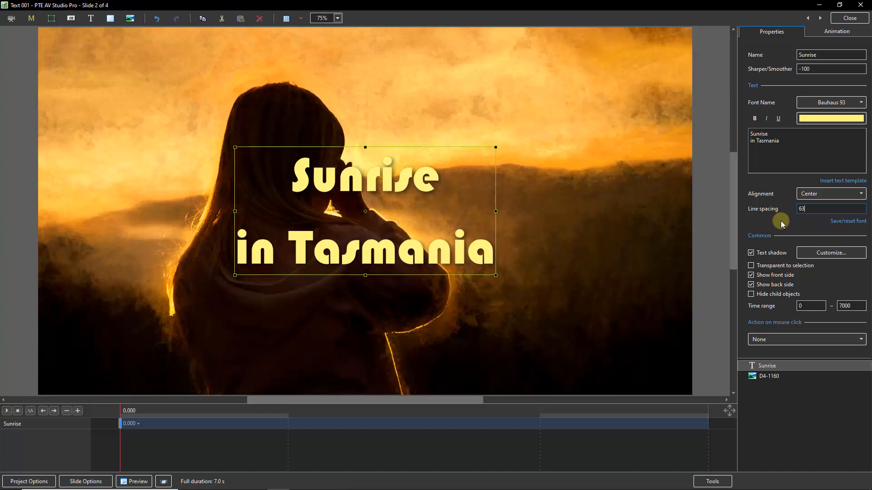
key(Down)
key(Down)
key(Down)
key(Down)
key(Down)
key(Down)
key(Down)
key(Down)
key(Down)
key(Down)
key(Down)
key(Down)
key(Down)
key(Down)
key(Down)
key(Down)
key(Down)
key(Down)
key(Down)
key(Down)
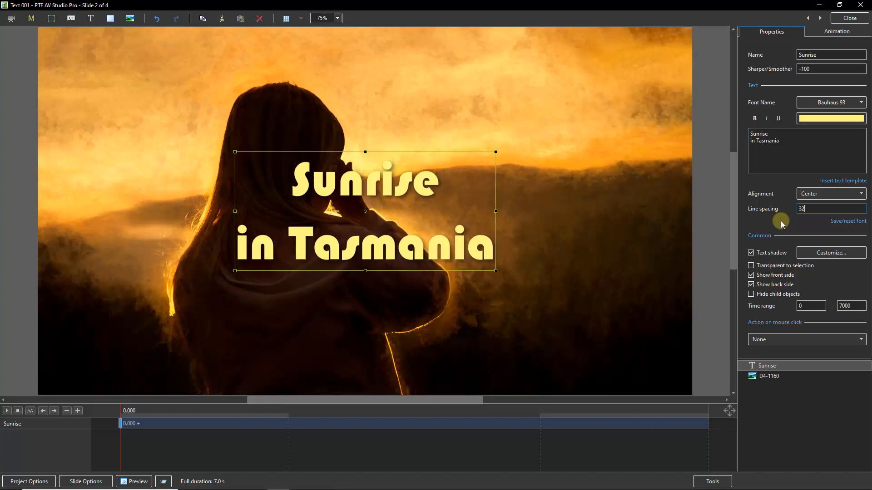
key(Down)
key(Down)
key(Down)
key(Down)
key(Down)
key(Down)
key(Down)
key(Down)
key(Down)
key(Down)
key(Down)
key(Down)
key(Down)
key(Down)
key(Down)
key(Down)
key(Down)
key(Down)
key(Down)
key(Down)
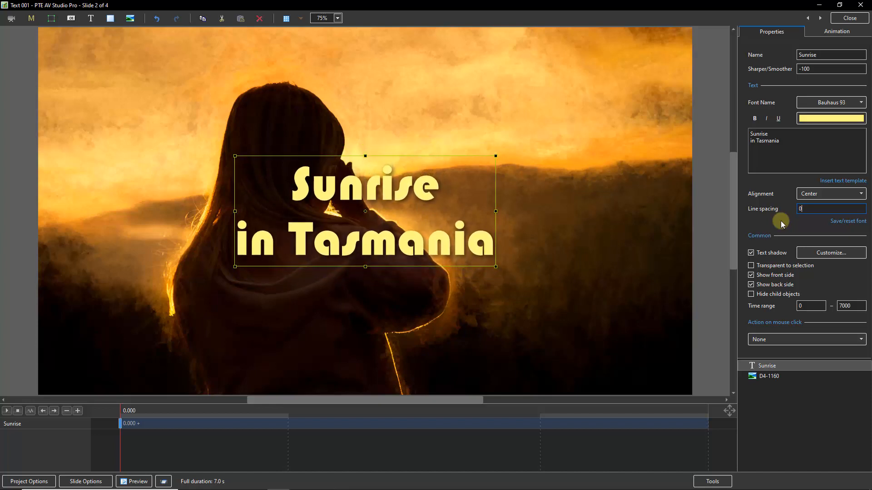
key(Down)
key(Down)
key(Down)
key(Down)
key(Down)
key(Down)
key(Down)
key(Down)
key(Down)
key(Down)
key(Down)
key(Down)
key(Down)
key(Down)
key(Down)
key(Down)
key(Down)
key(Down)
key(Down)
key(Down)
key(Down)
key(Down)
key(Down)
key(Down)
key(Down)
key(Down)
key(Down)
key(Down)
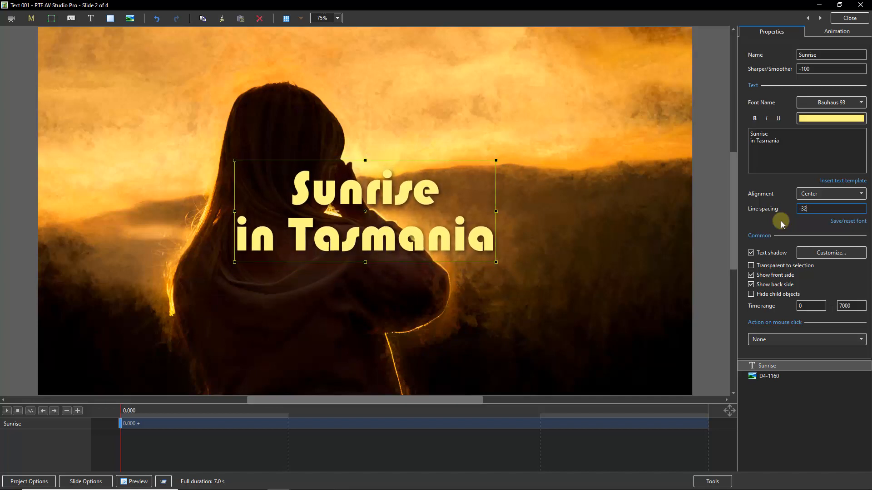
key(Down)
key(Down)
key(Down)
key(Down)
key(Down)
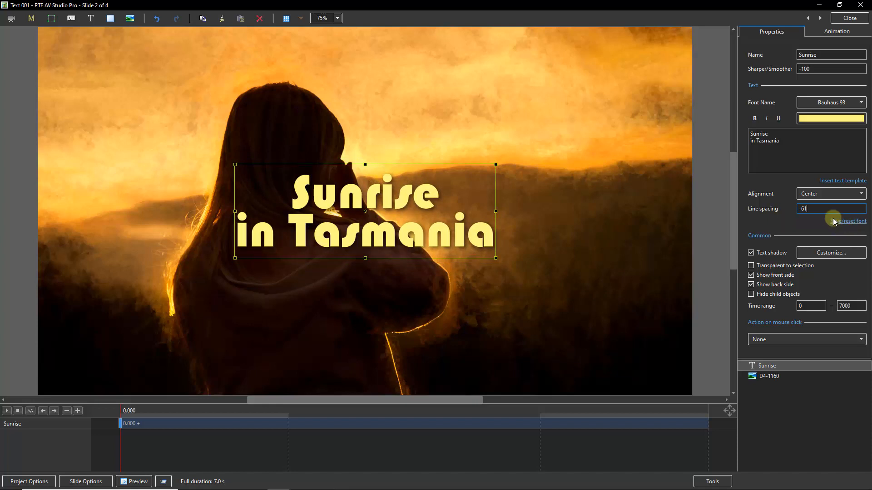
Step: Reset the Sunrise text's line spacing to 0 and return to the text content
double_click(815, 208)
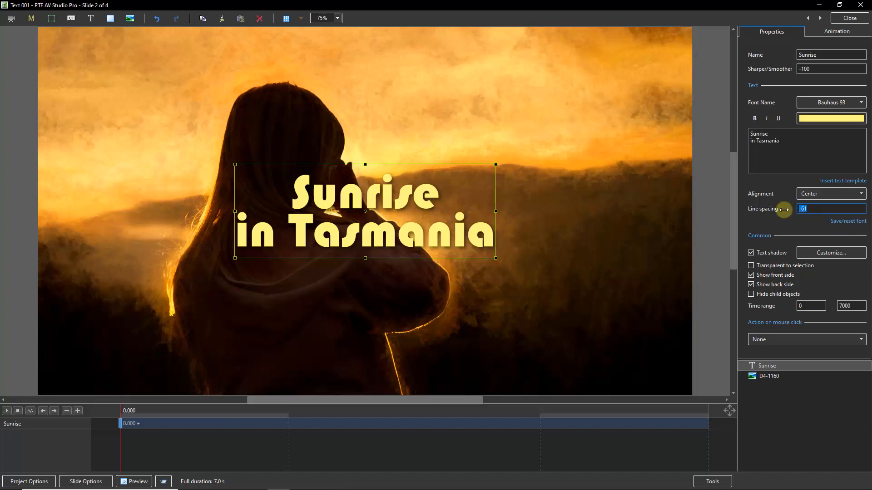
text(0)
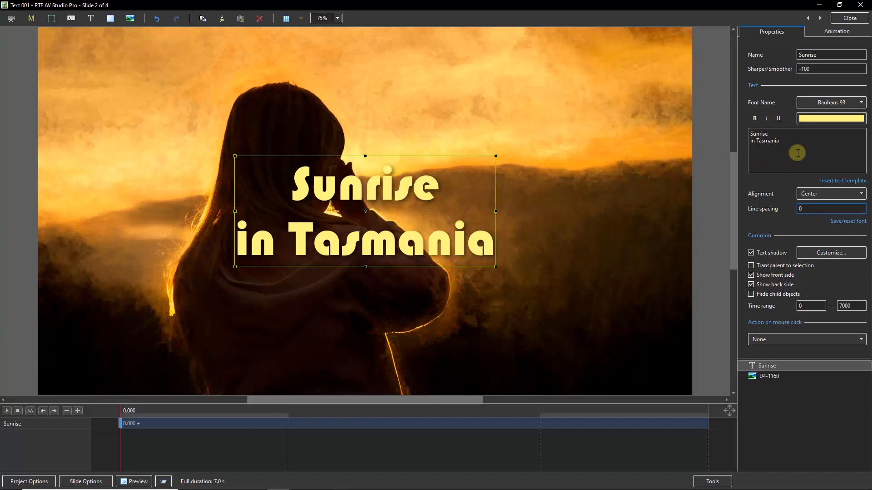
click(769, 134)
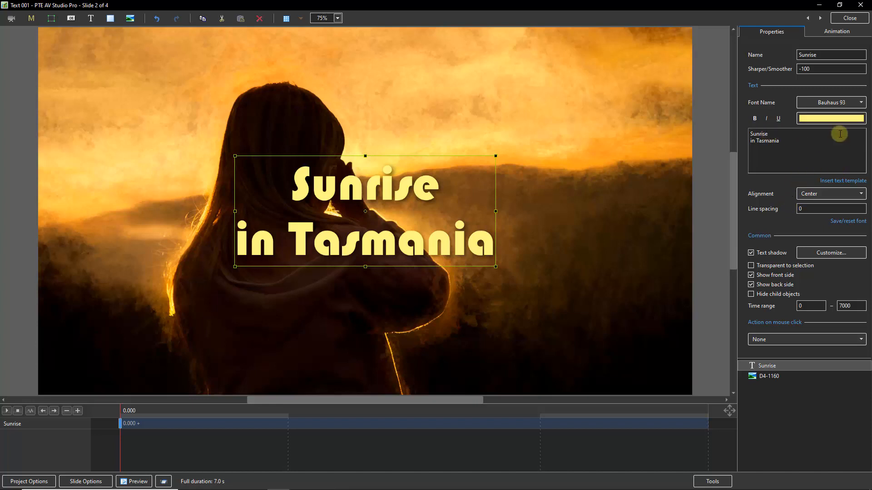
Step: Delete the second line "in Tasmania" from the text content so only "Sunrise" remains
key(Delete)
key(Delete)
key(Delete)
key(Delete)
key(Delete)
key(Delete)
key(Delete)
key(Delete)
key(Delete)
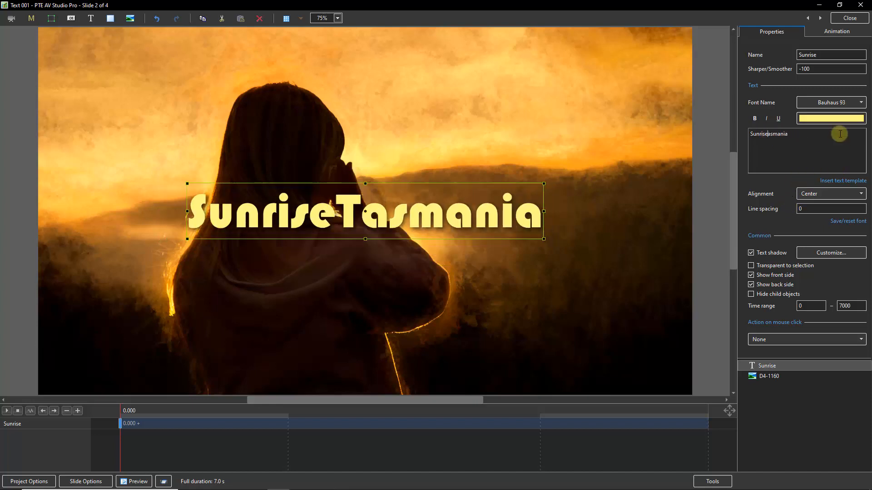
key(Delete)
key(Delete)
key(Delete)
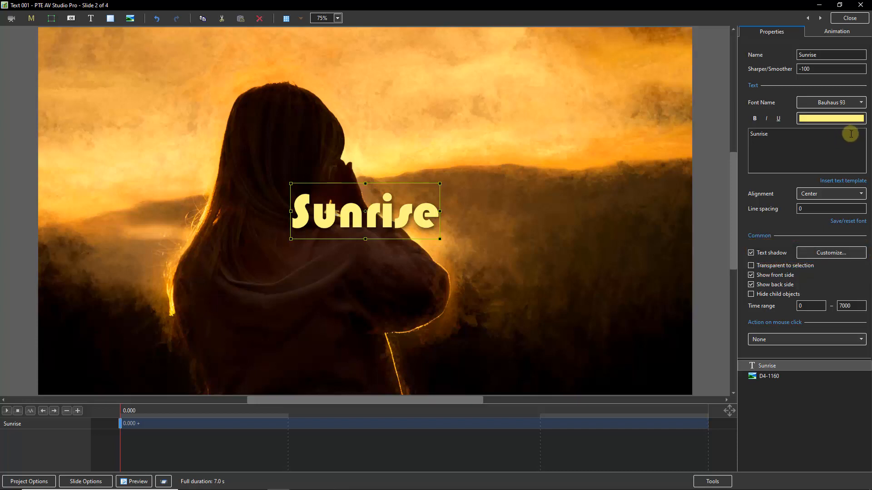
Step: Toggle the Sunrise text's shadow off and on, and customize it with distance 10, size 10 and opacity 73
click(751, 254)
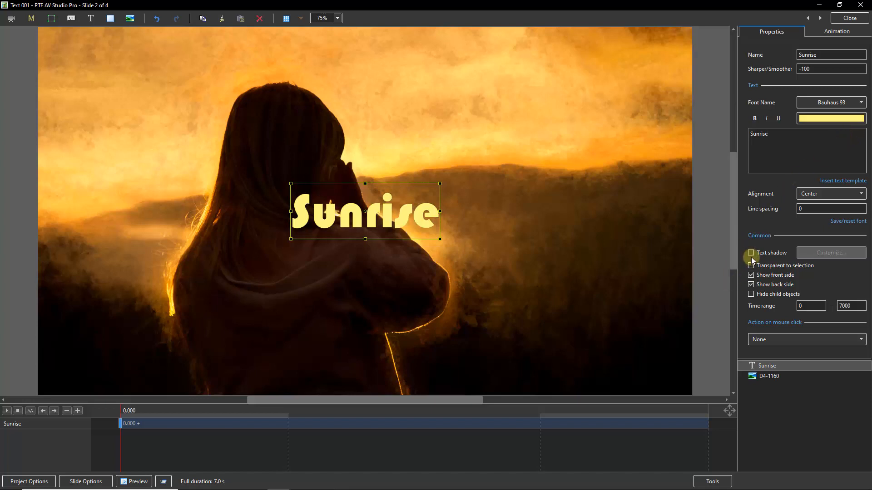
click(751, 254)
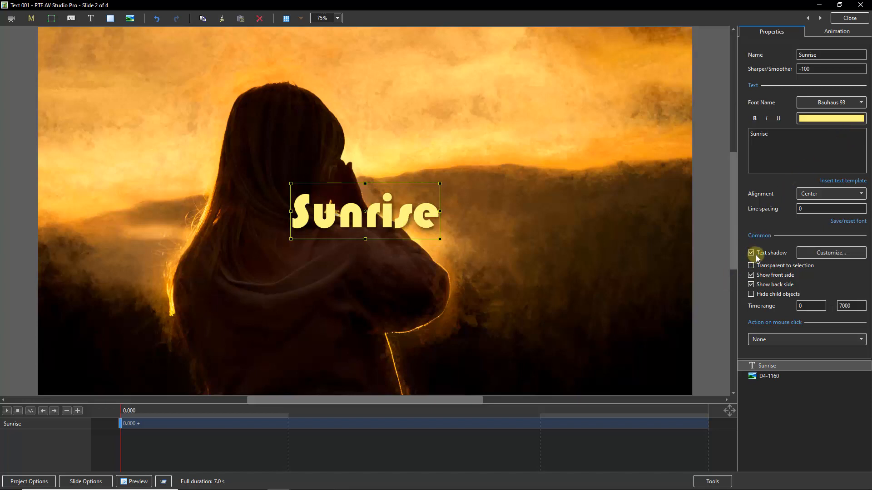
click(830, 253)
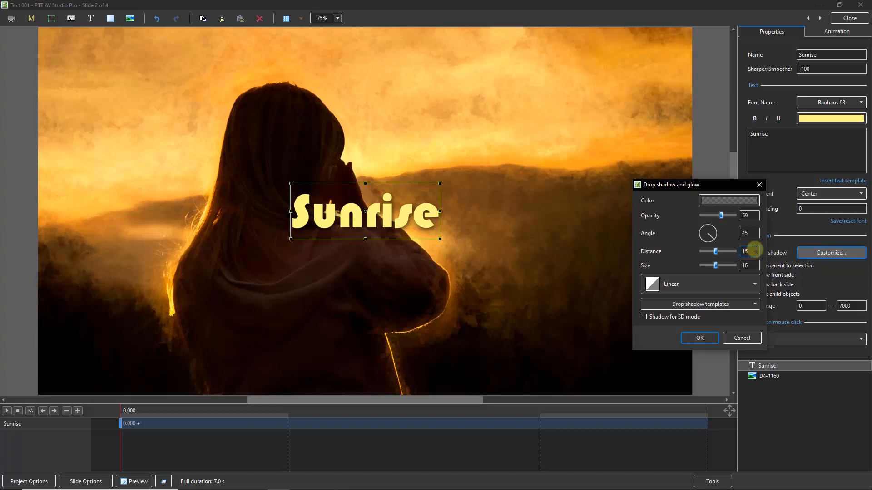
drag(751, 254, 735, 253)
text(10)
drag(747, 265, 728, 267)
text(10)
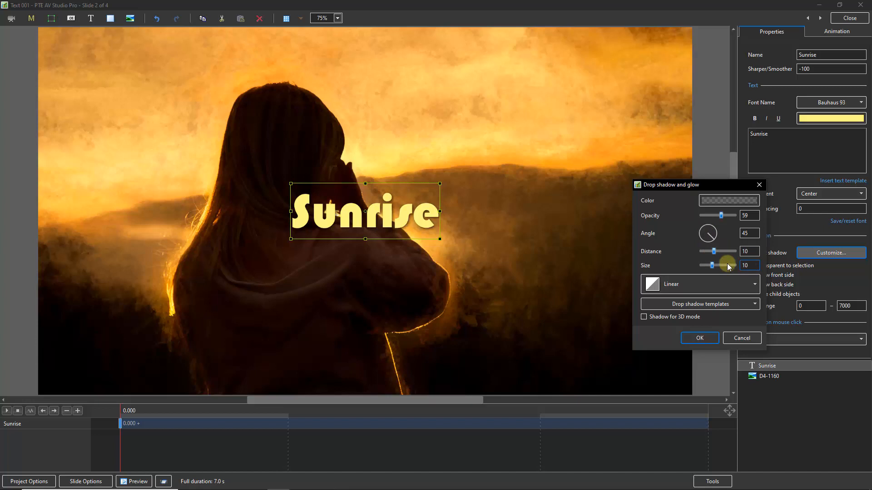
drag(724, 218, 726, 217)
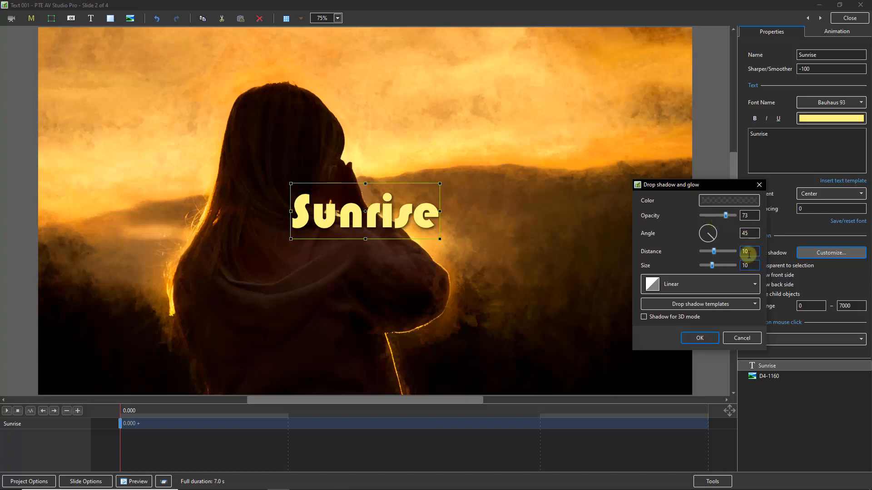
Step: Save the current drop shadow as a template named after its owner and accept the shadow settings
click(754, 305)
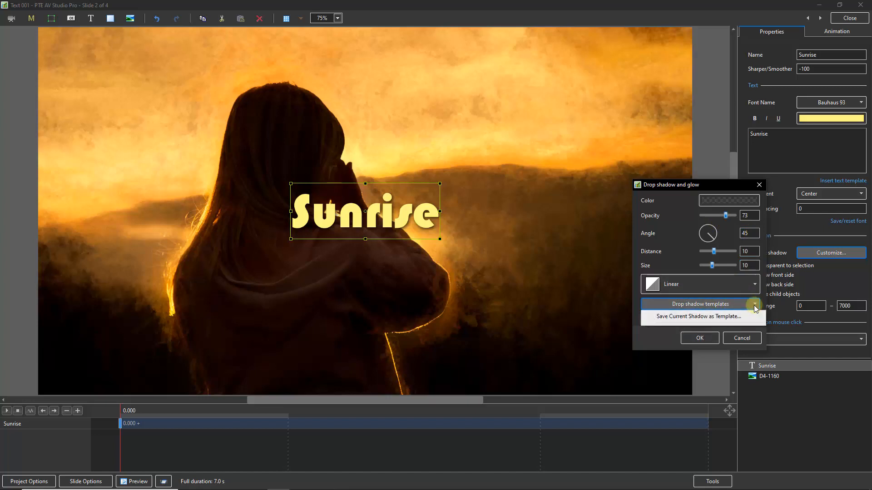
click(718, 317)
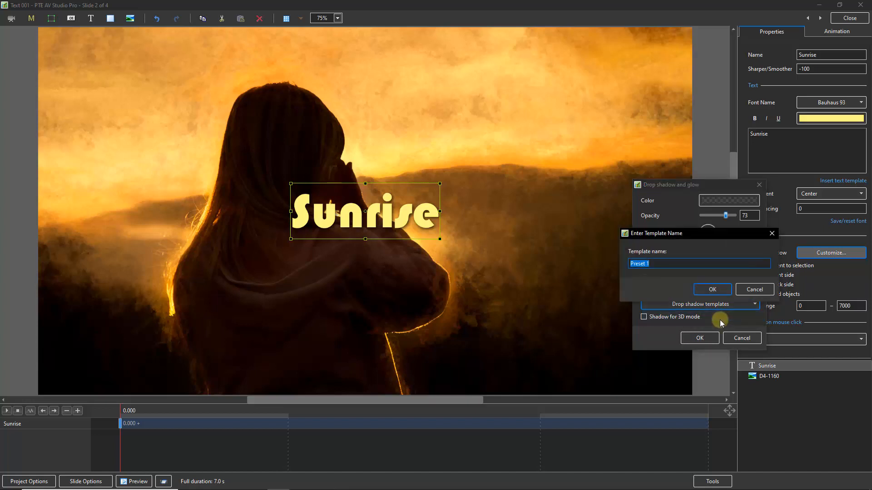
text(Barrys)
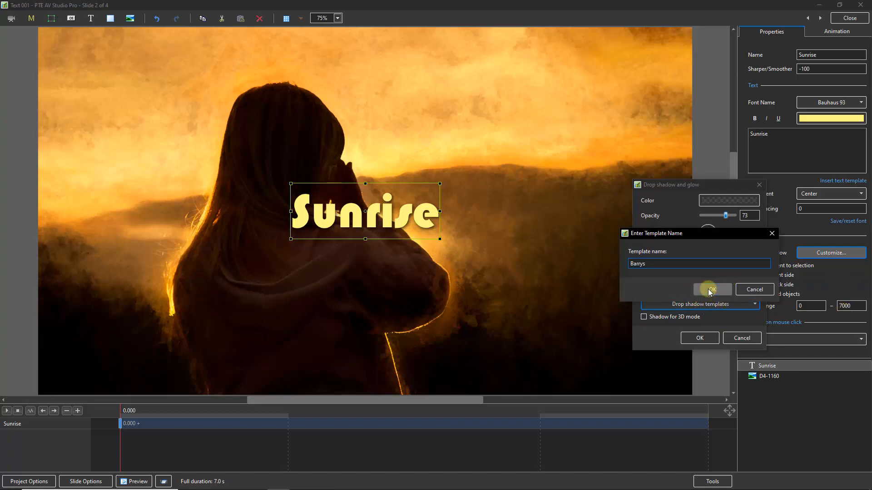
click(710, 290)
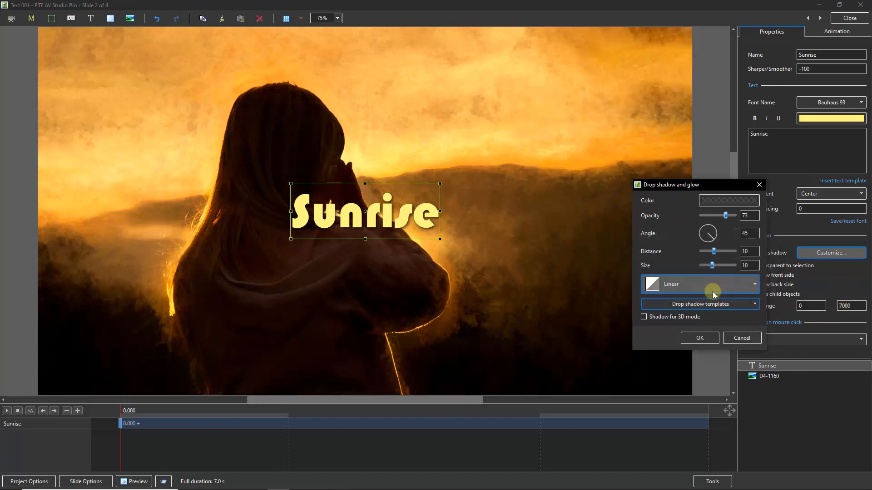
click(700, 340)
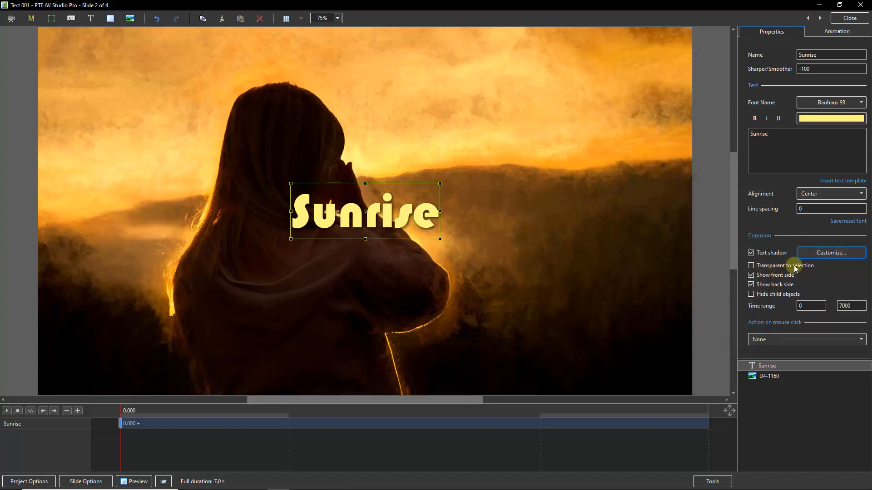
Step: Reopen the Sunrise text's shadow settings and apply the saved drop shadow template
click(827, 254)
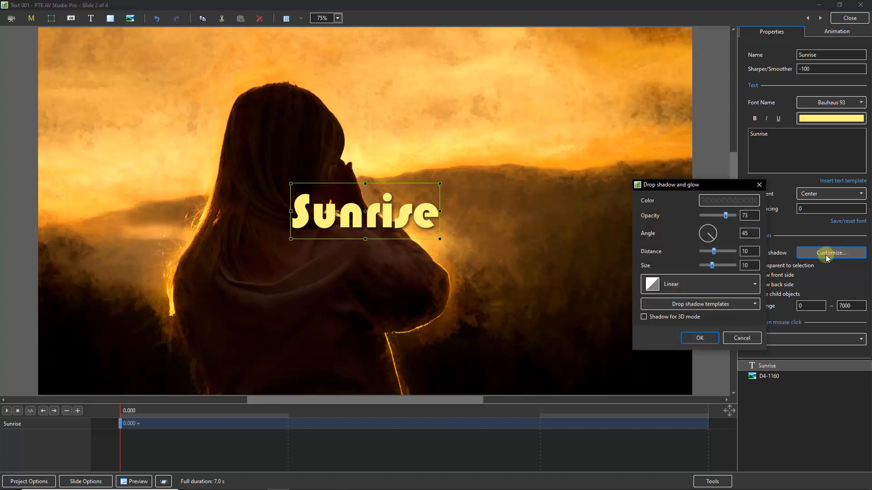
click(754, 305)
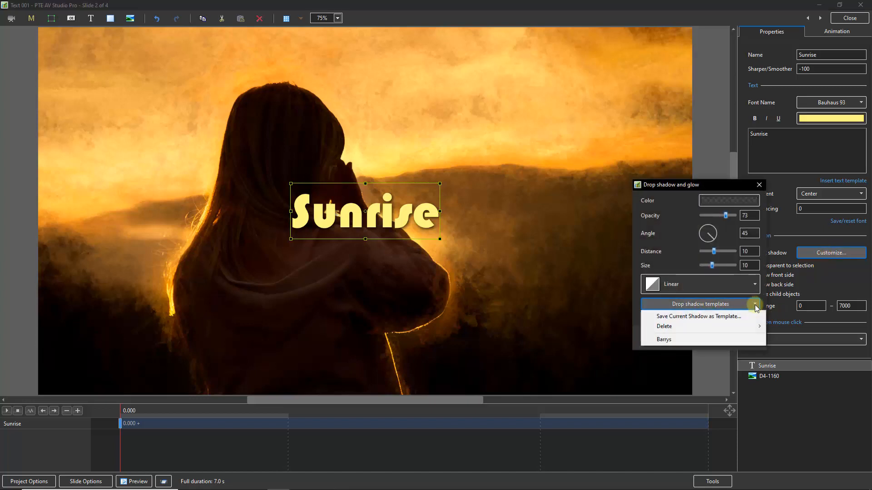
click(673, 340)
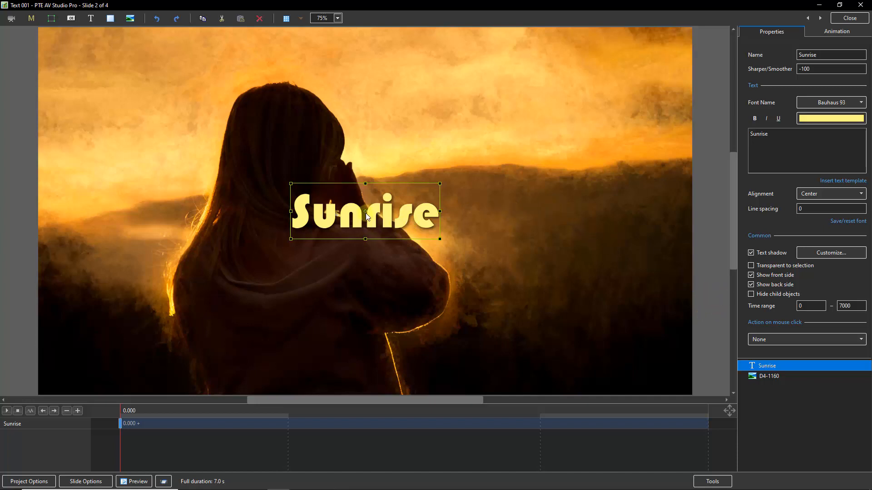
Step: Move the Sunrise text into the sky beside the woman, enlarging it to about 19% and tilting it about -9 degrees
drag(369, 214, 487, 117)
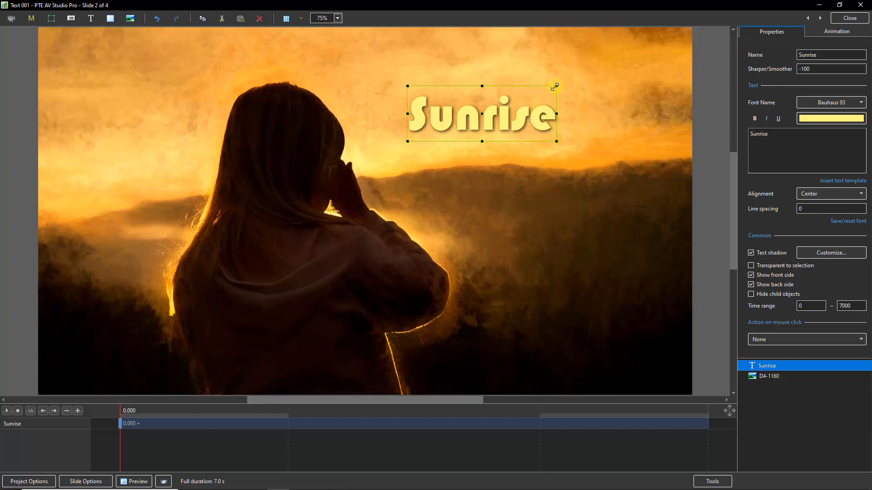
drag(557, 85, 573, 74)
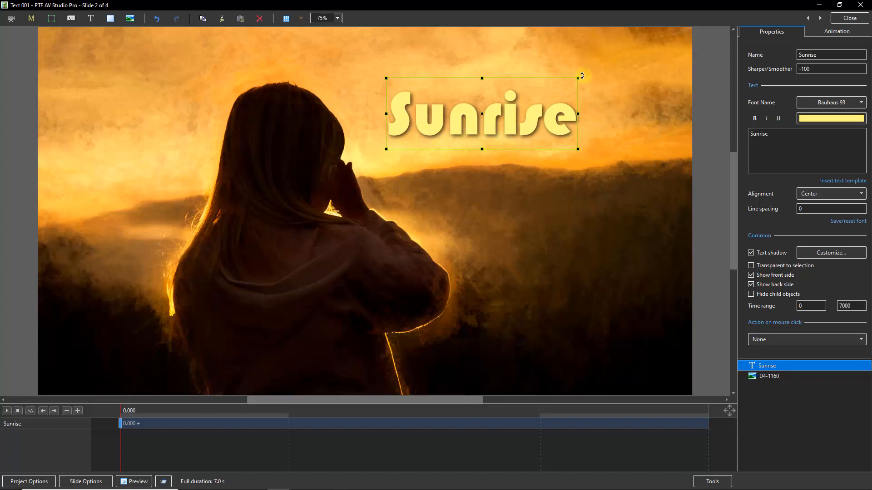
mouse_move(584, 78)
mouse_down()
mouse_move(583, 87)
mouse_move(580, 63)
mouse_move(584, 69)
mouse_up()
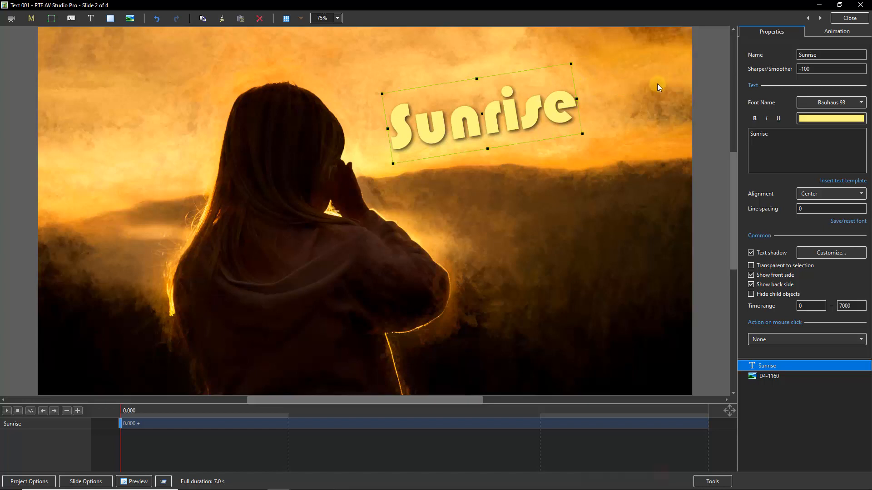
Step: Reset the Sunrise text's X and Y pan and its rotation to 0, and set its zoom to 15%
click(837, 32)
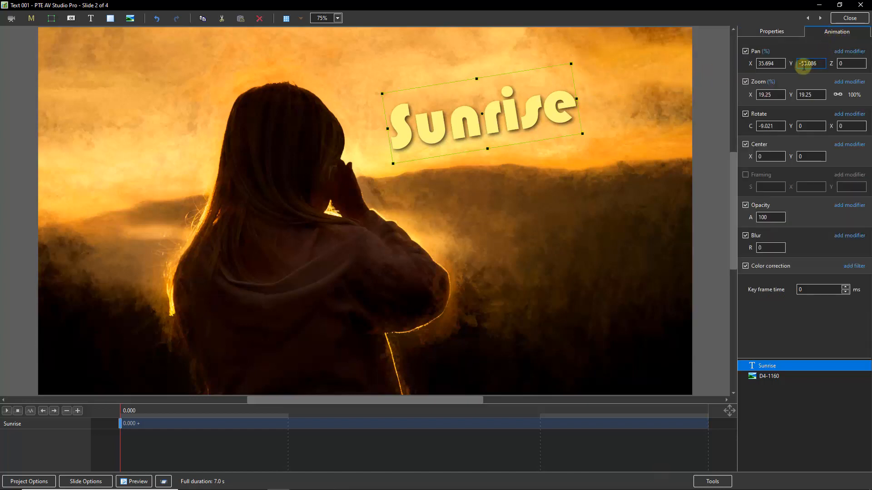
double_click(750, 64)
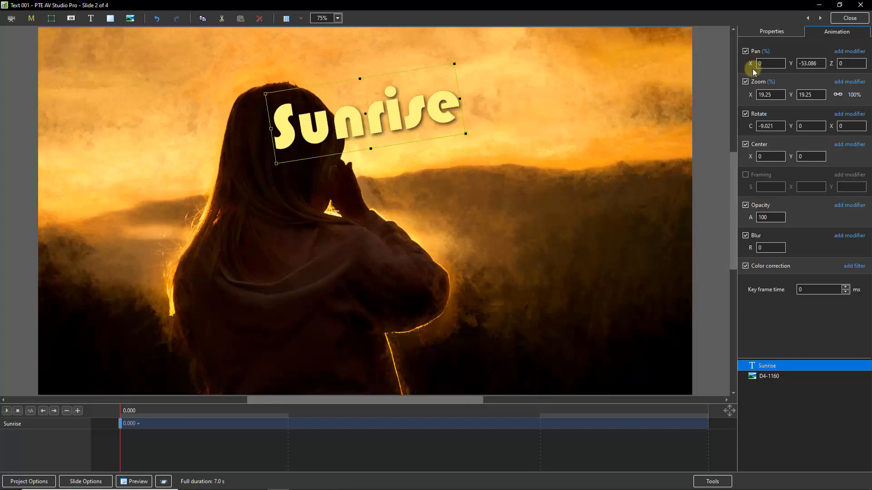
double_click(792, 63)
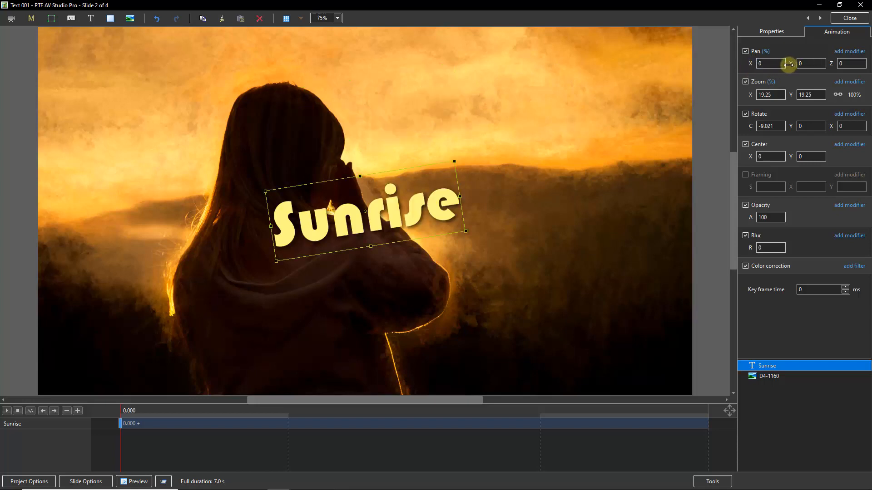
double_click(752, 126)
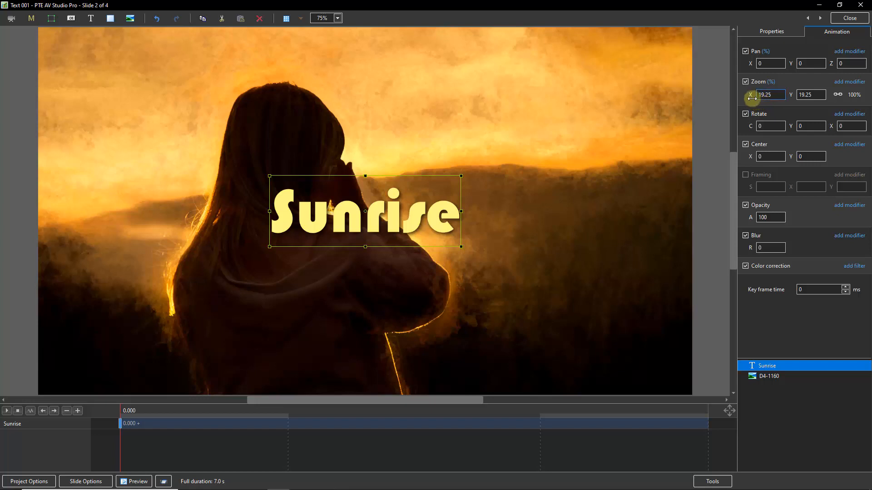
double_click(749, 95)
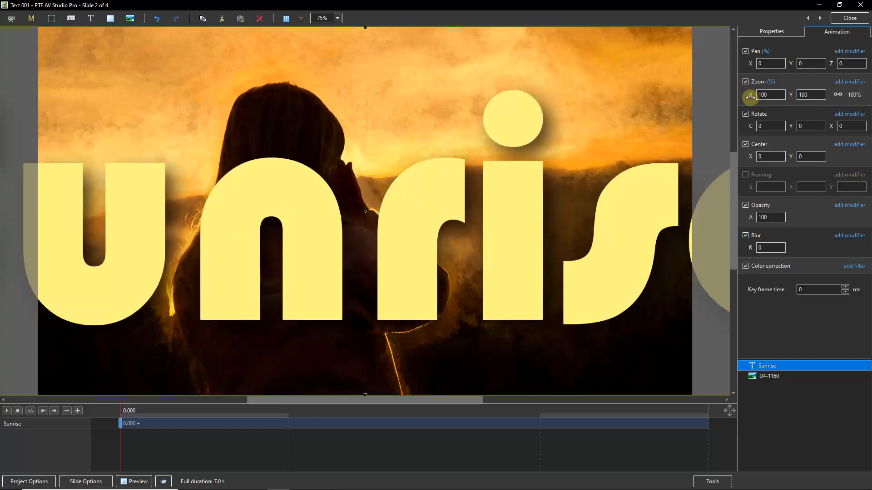
click(768, 94)
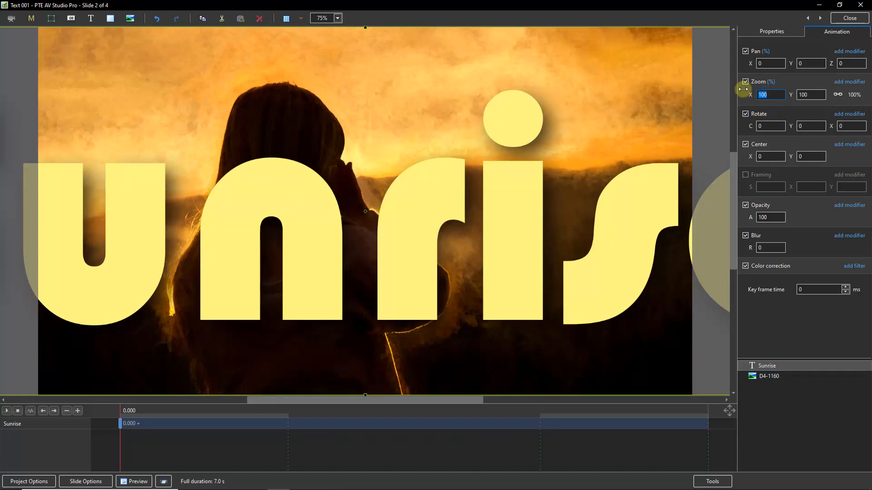
text(15)
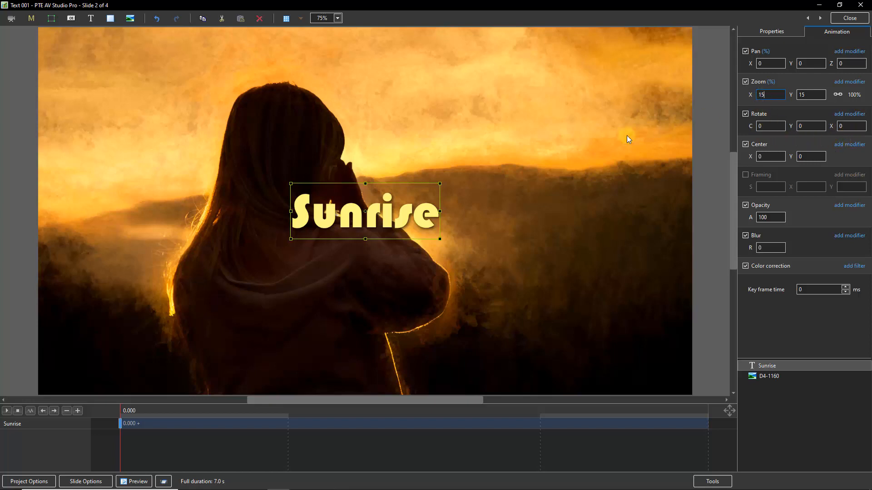
Step: Position the Sunrise text in the sky with pan X 44 and Y -47, and enlarge its zoom to 26%
drag(749, 63, 748, 98)
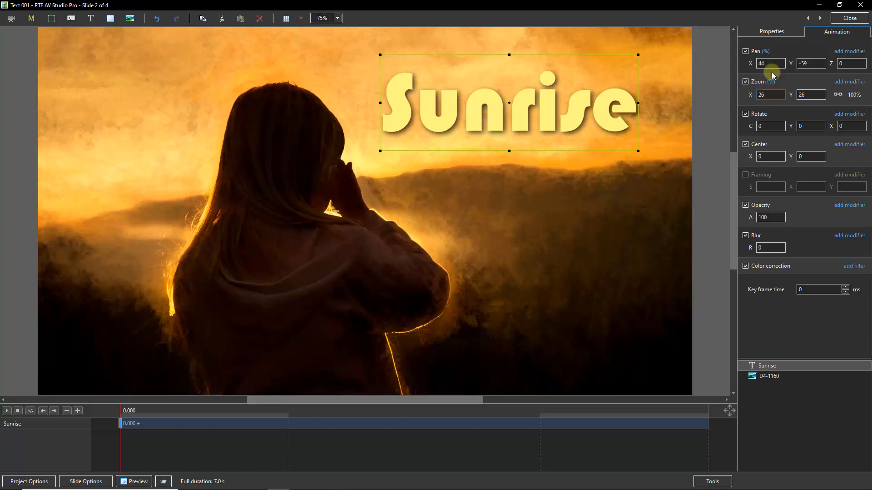
drag(793, 63, 788, 63)
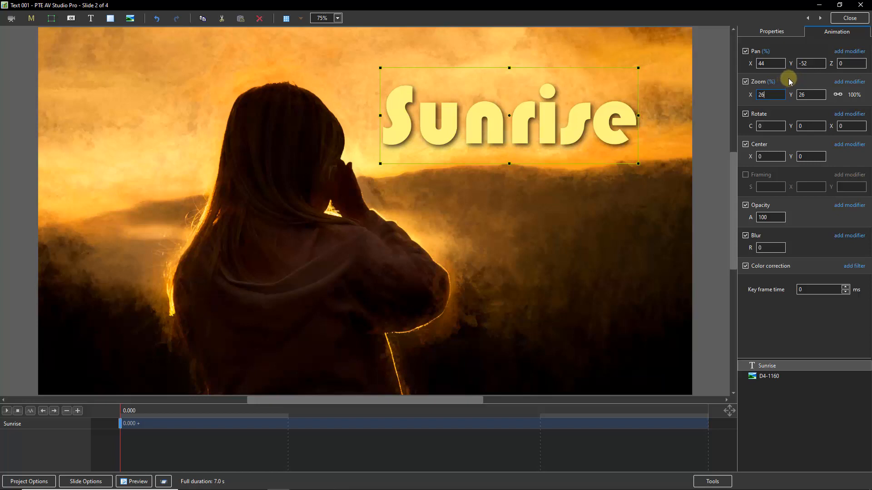
click(808, 63)
scroll(826, 68, up, 5)
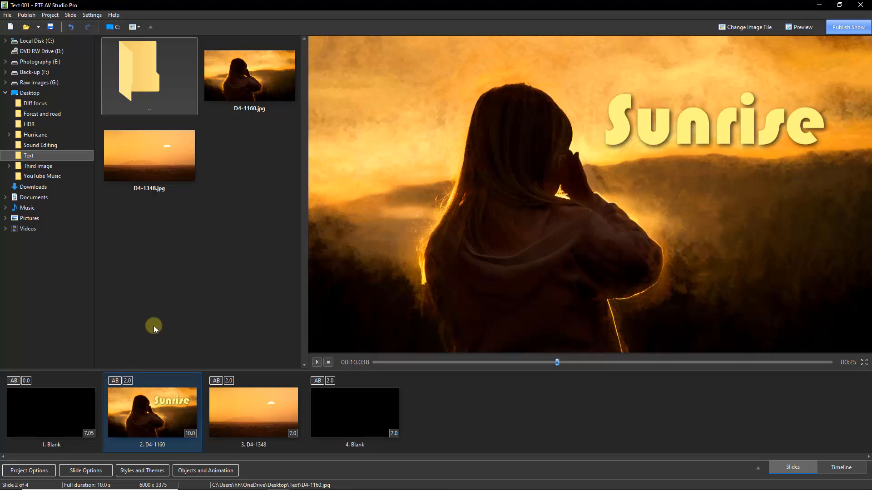
Step: Set slide 2's duration to 16 seconds and reopen its objects and animation editor
click(186, 434)
text(16)
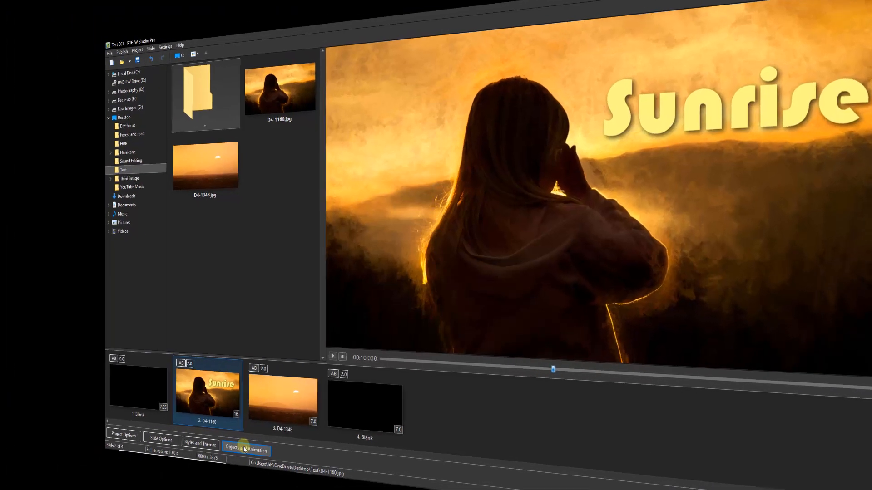
click(244, 448)
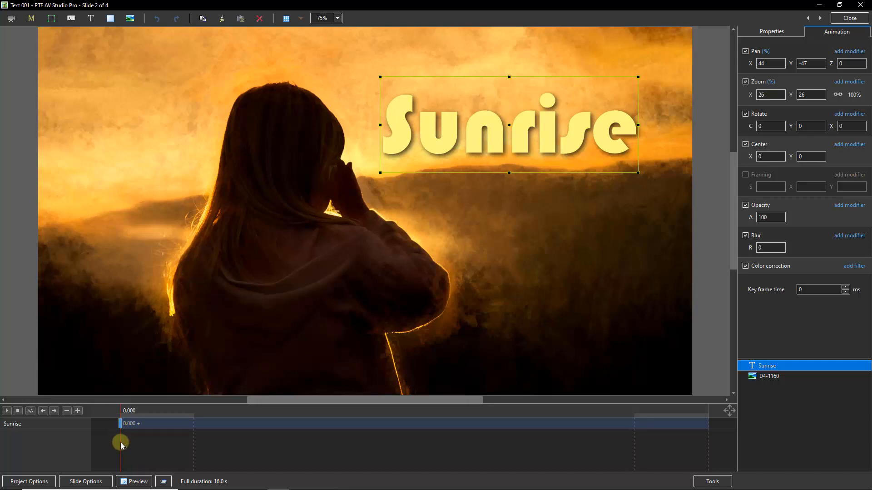
Step: Move the Sunrise text's only keyframe along the timeline and set its time to exactly 5000 ms
click(121, 424)
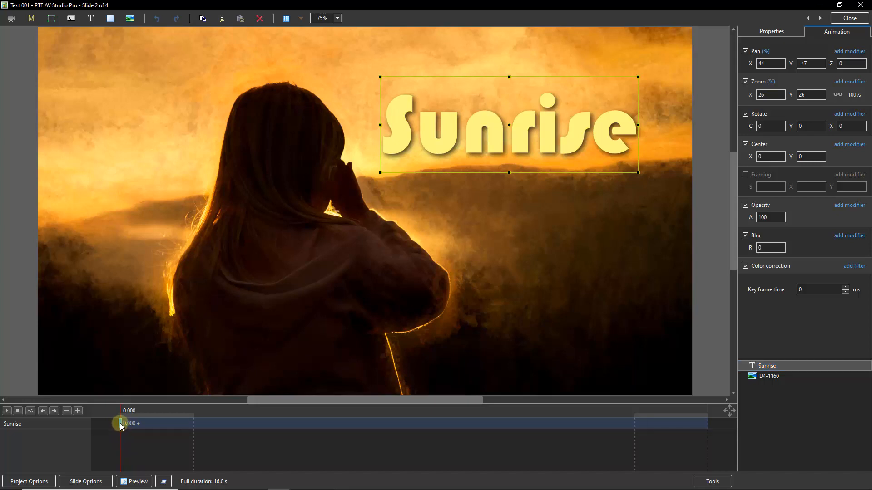
drag(121, 426, 197, 429)
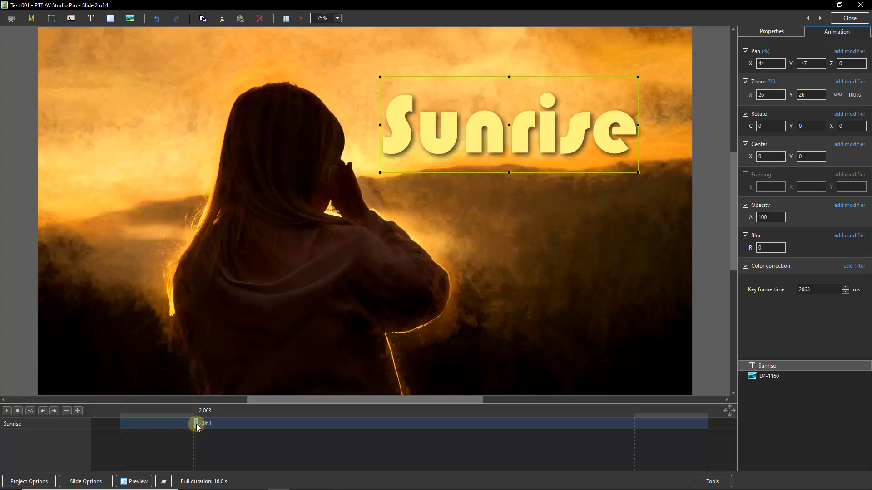
drag(196, 427, 307, 429)
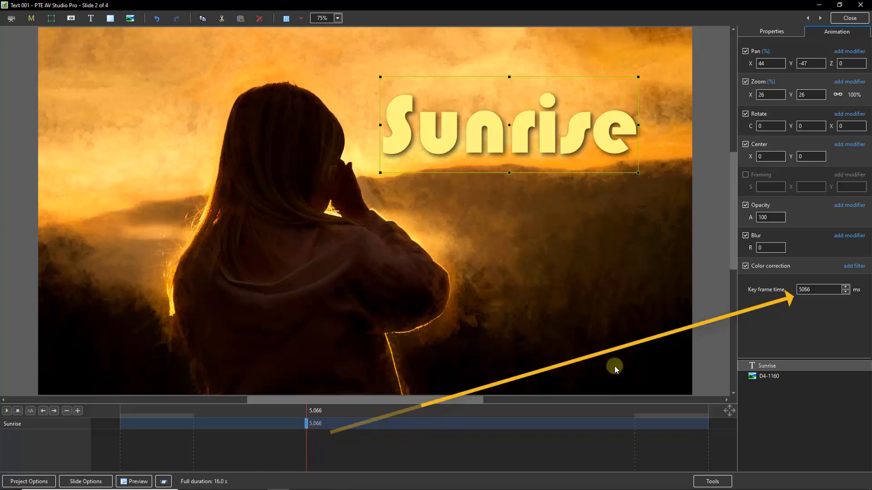
double_click(806, 290)
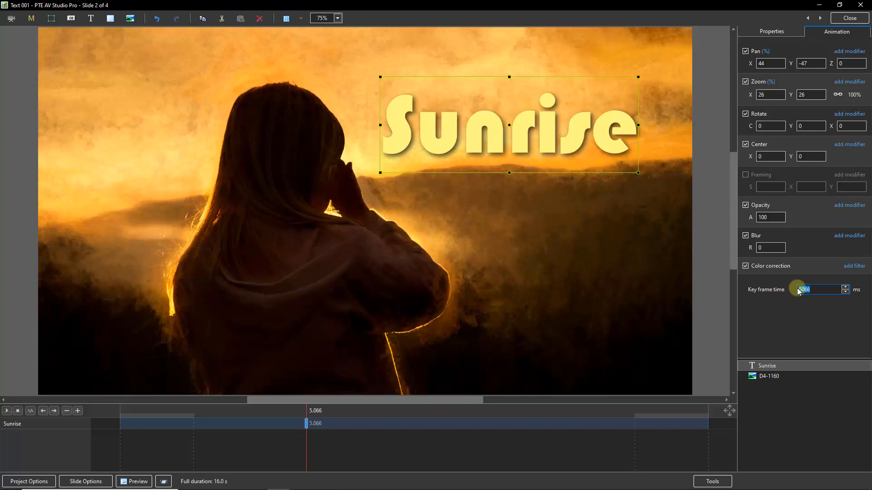
text(5000)
click(305, 422)
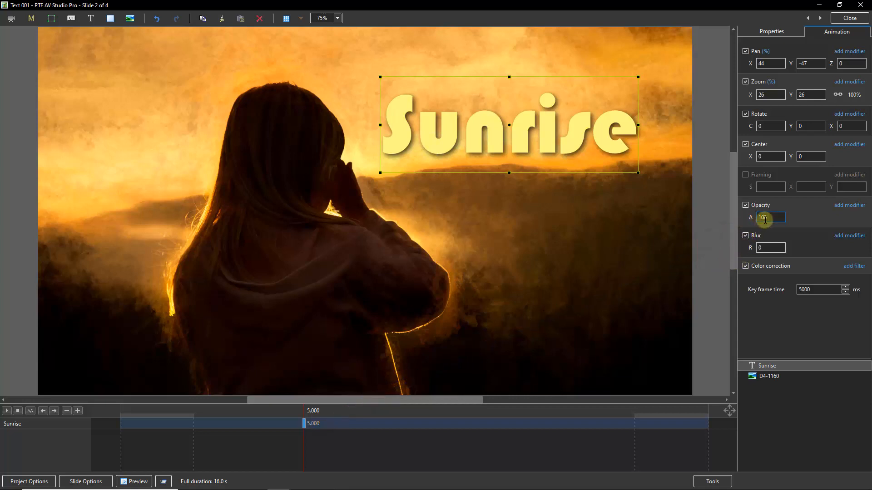
Step: Lower the Sunrise text's opacity to 0 at the 5000 ms keyframe and add a second keyframe at 6000 ms
drag(750, 217, 694, 224)
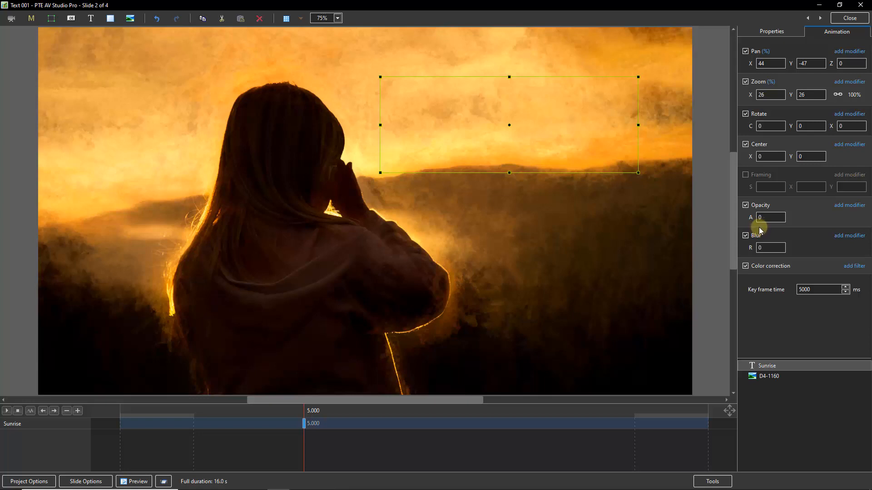
right_click(303, 424)
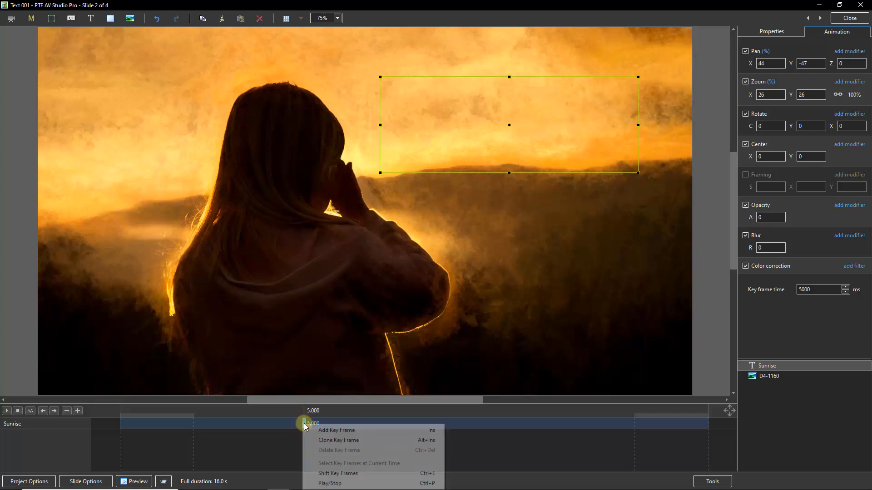
click(326, 431)
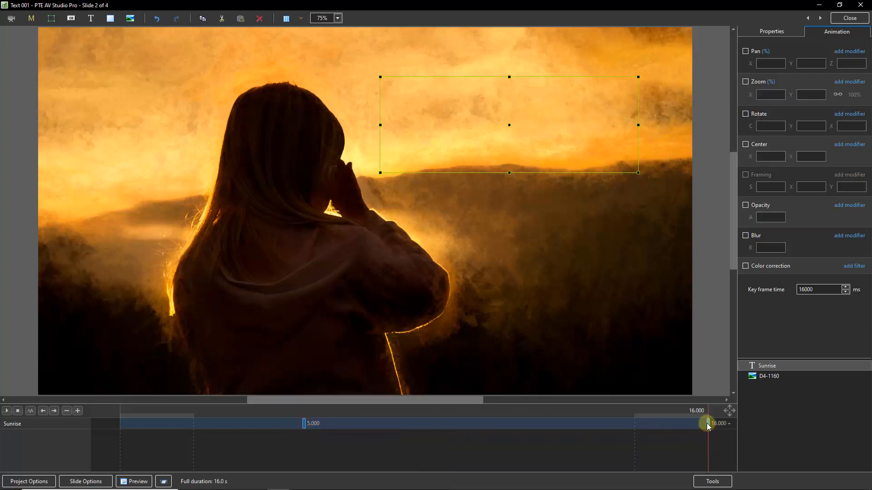
click(819, 289)
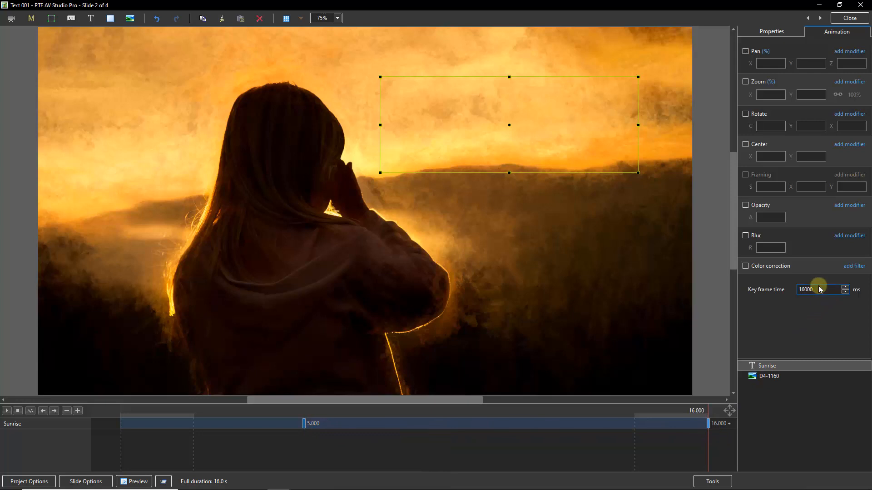
double_click(809, 289)
text(6000)
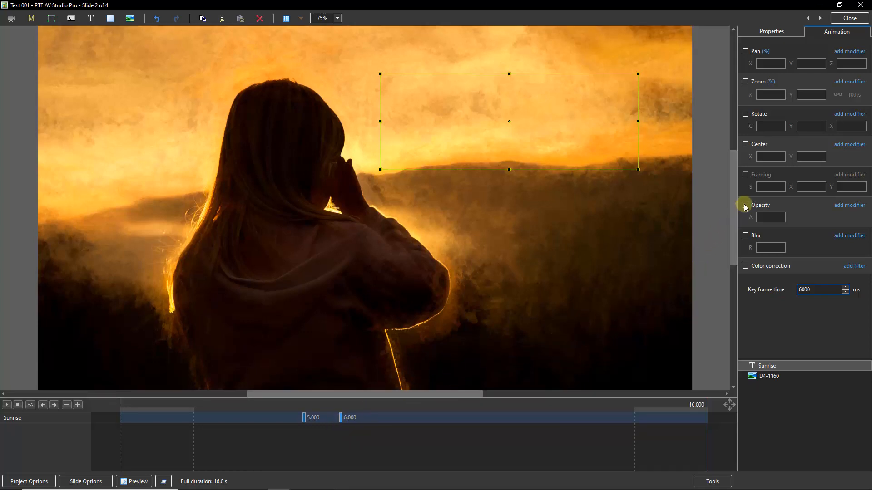
Step: Enable opacity on the 6000 ms keyframe, raise it to 99, and compare the text at both keyframes
click(745, 206)
drag(749, 220, 801, 221)
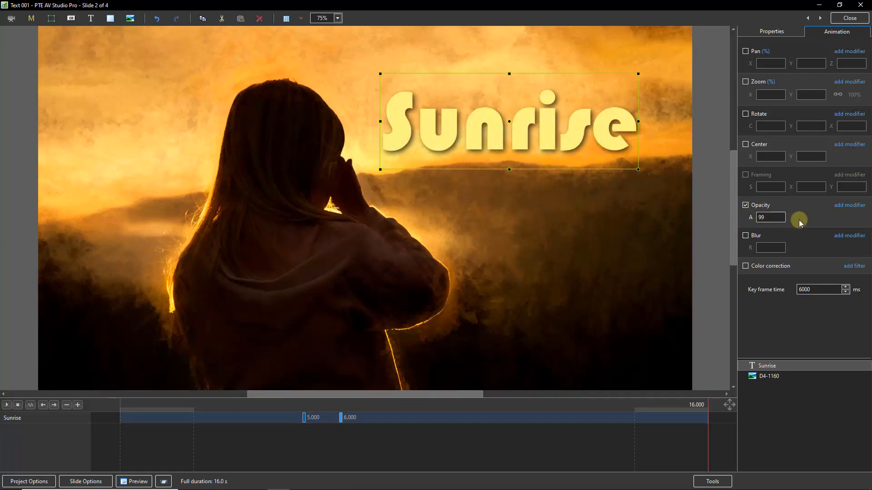
click(304, 417)
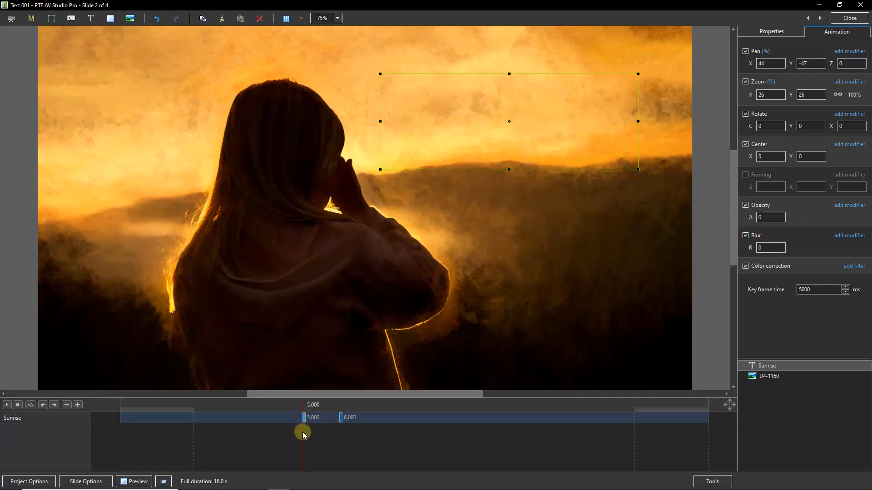
click(342, 418)
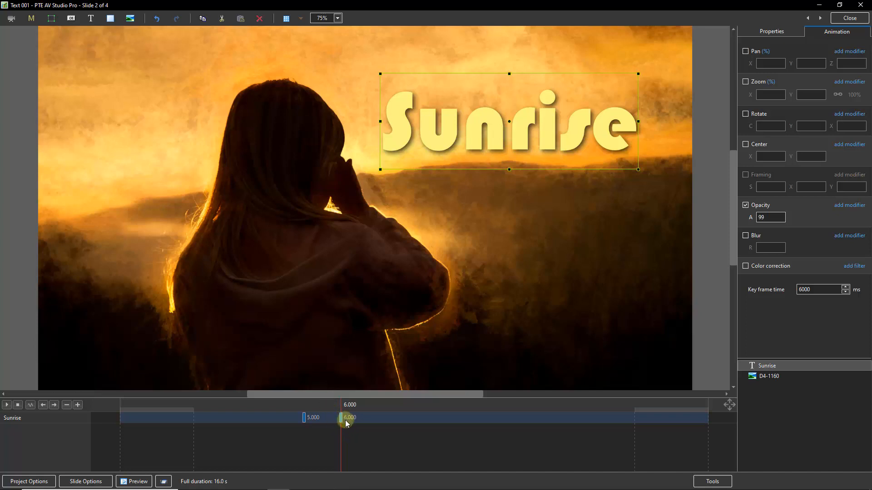
Step: Add a third Sunrise keyframe, set its time to 10000 ms, and enable its opacity at 100
click(497, 405)
right_click(497, 408)
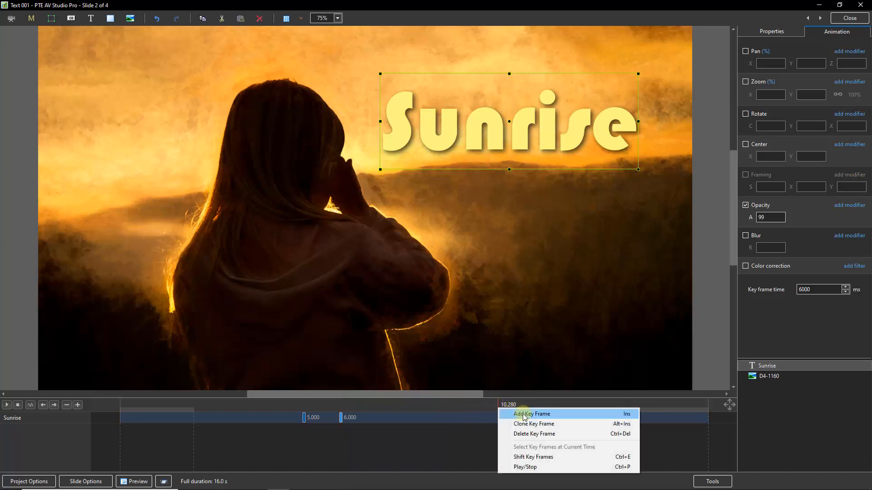
click(520, 417)
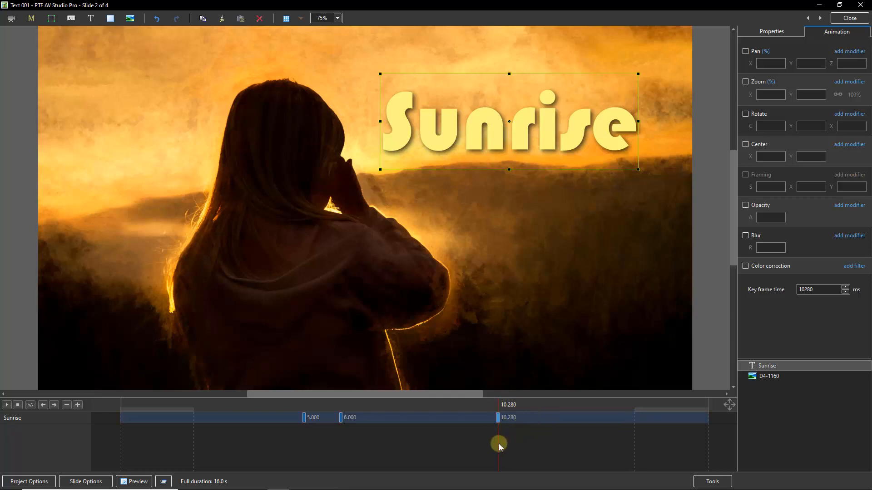
double_click(808, 289)
text(10000)
click(341, 418)
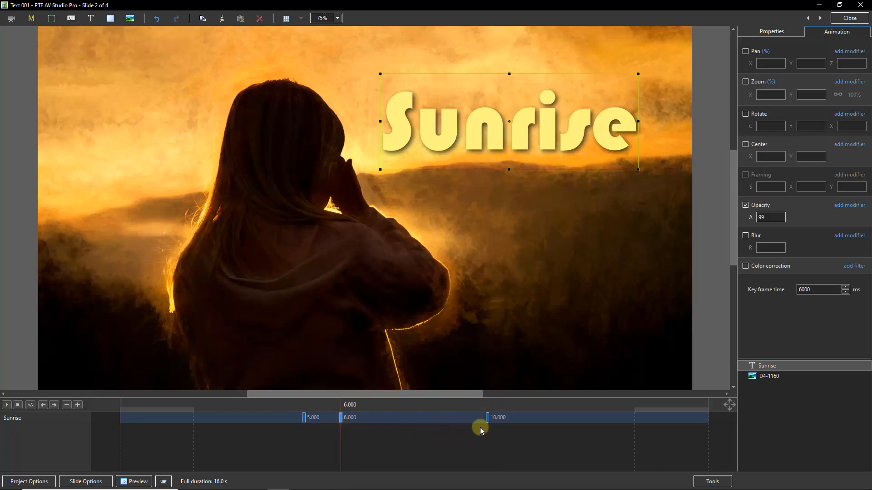
click(488, 418)
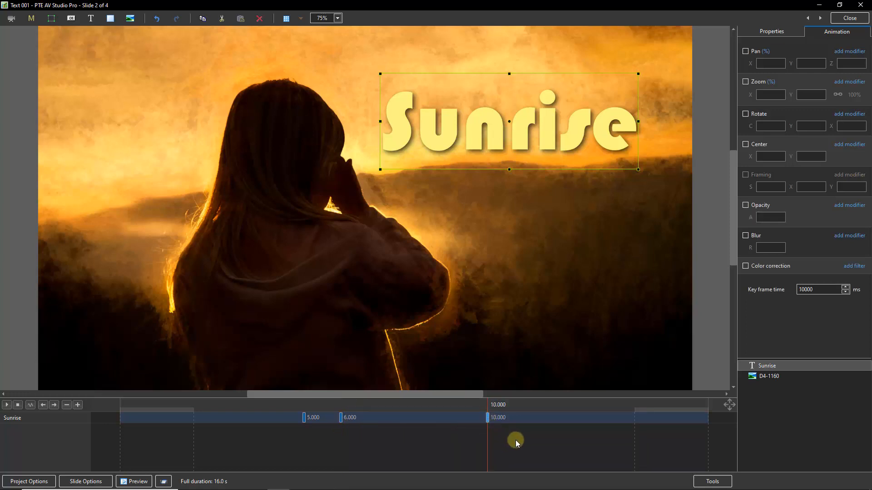
click(746, 206)
Step: Add a fourth Sunrise keyframe at 11000 ms and lower its opacity until the text is fully transparent
click(527, 418)
right_click(526, 415)
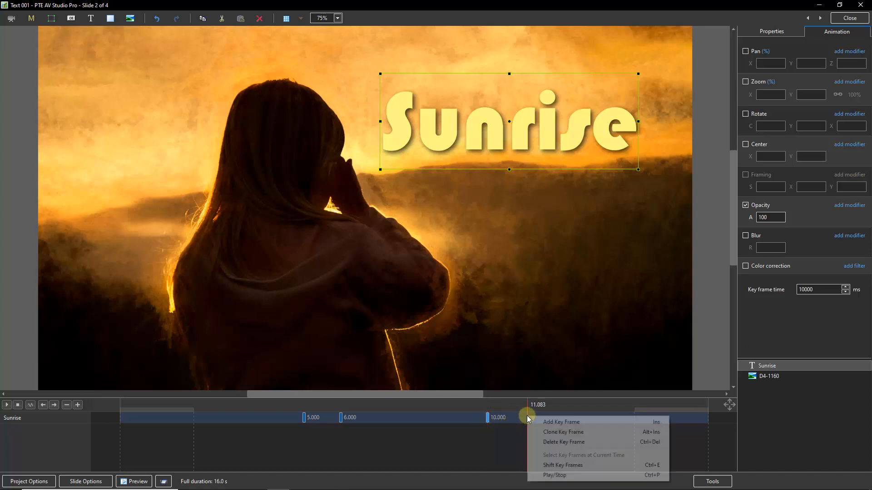
click(545, 422)
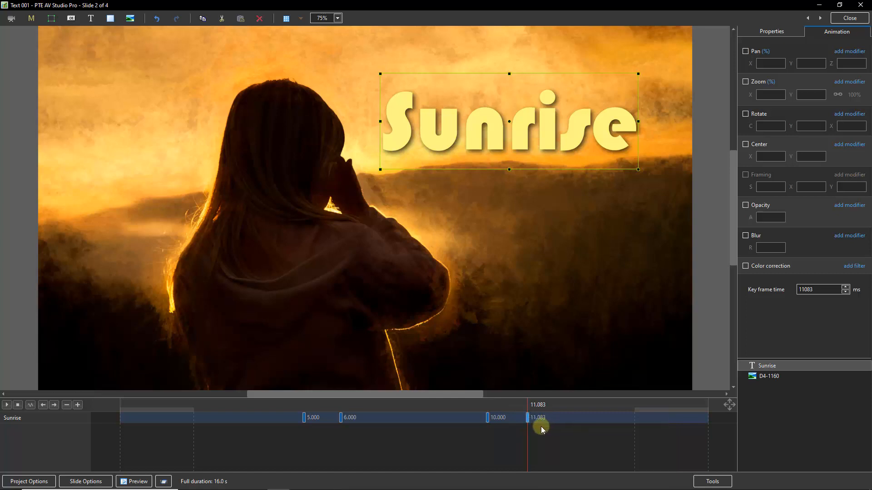
double_click(804, 289)
text(11000)
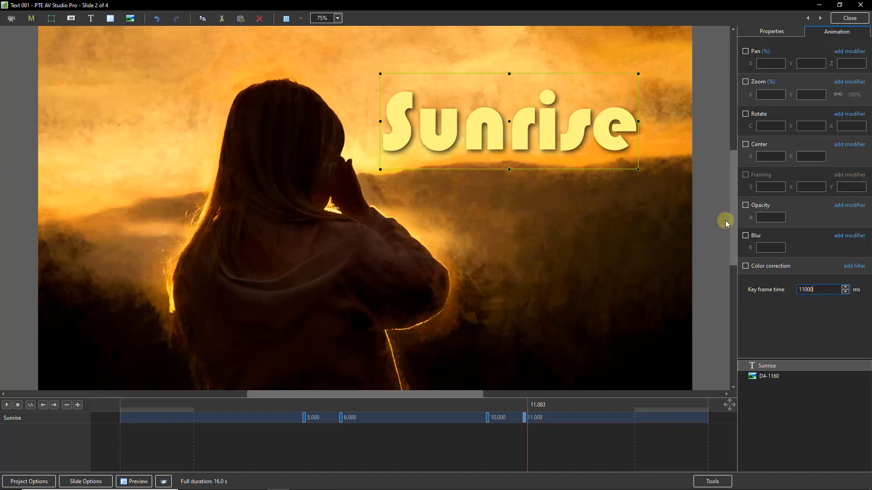
click(745, 204)
drag(750, 219, 665, 215)
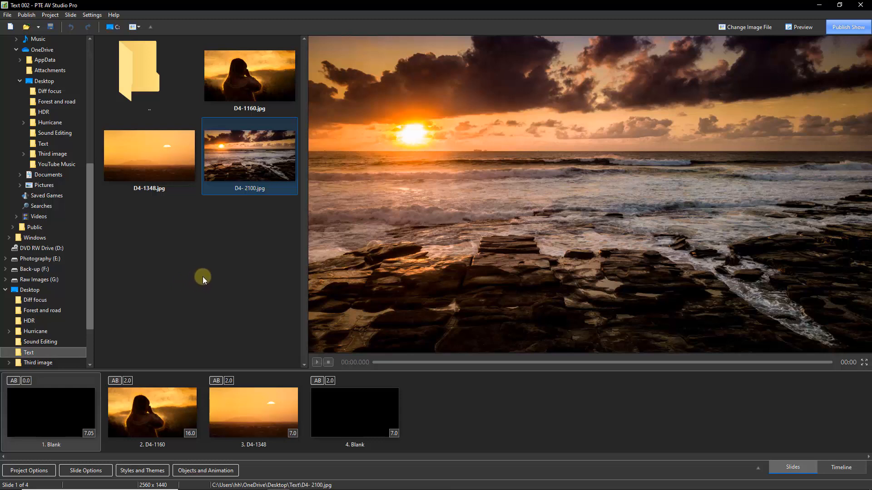
Step: Open slide 2's objects and animation editor and replace the D4-1160 picture with D4- 2100
click(153, 405)
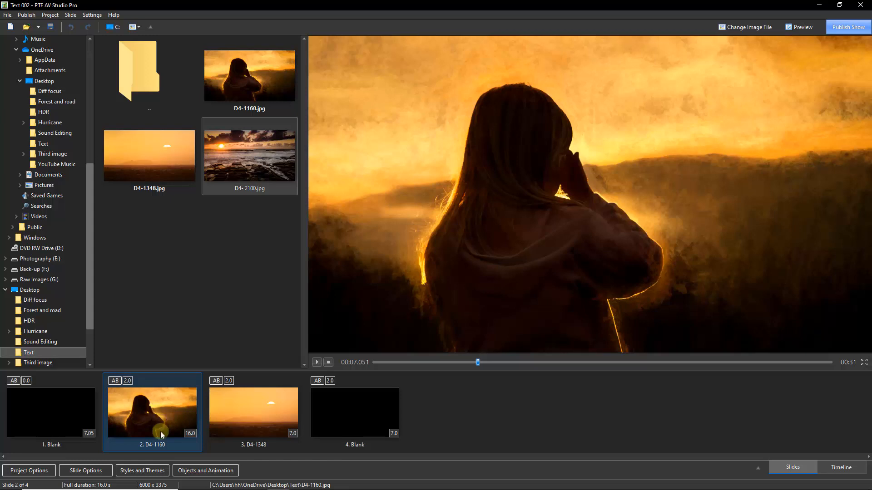
click(186, 471)
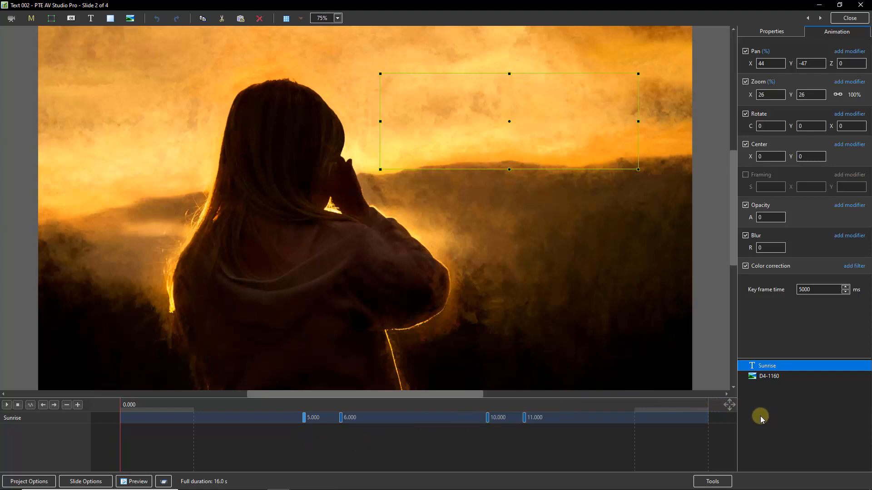
click(765, 378)
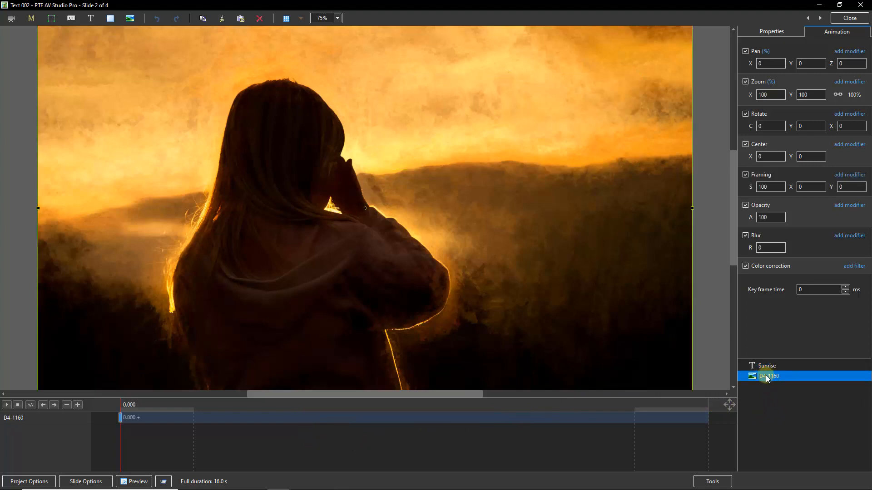
click(771, 33)
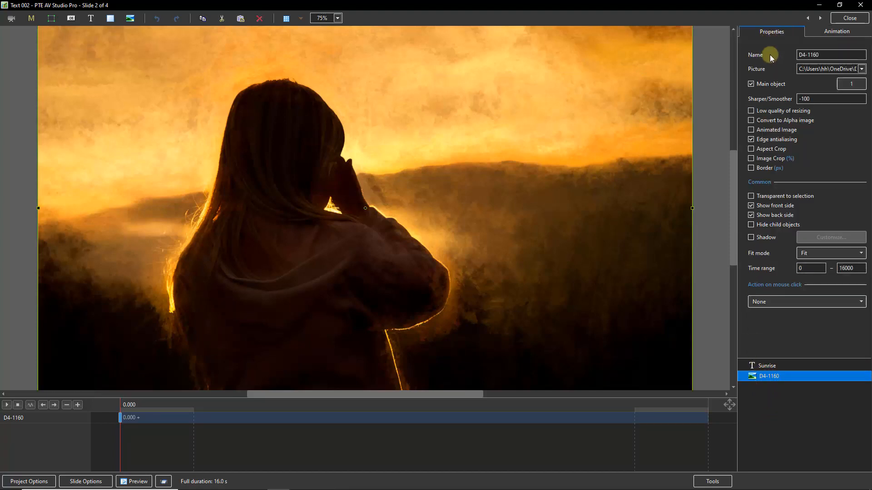
click(862, 70)
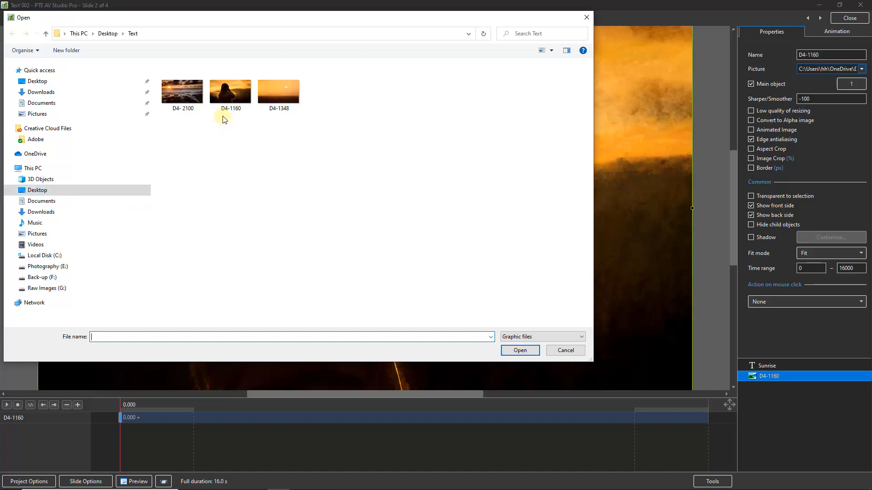
double_click(182, 91)
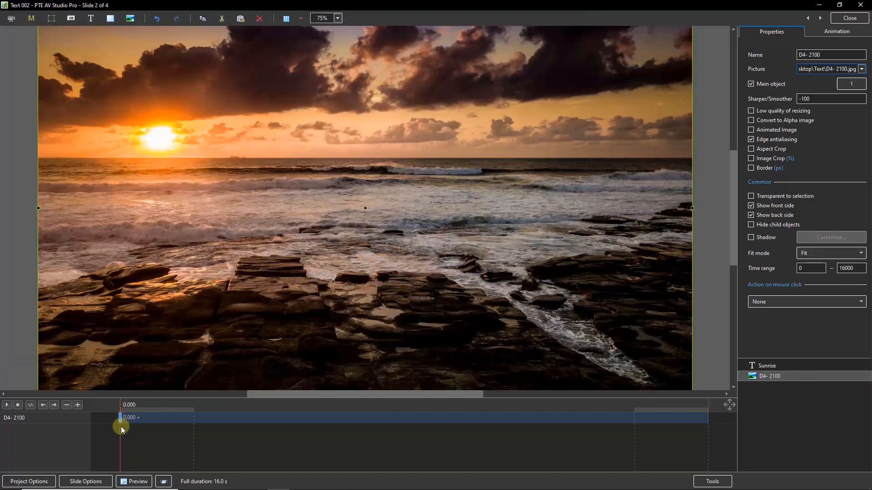
drag(121, 427, 699, 414)
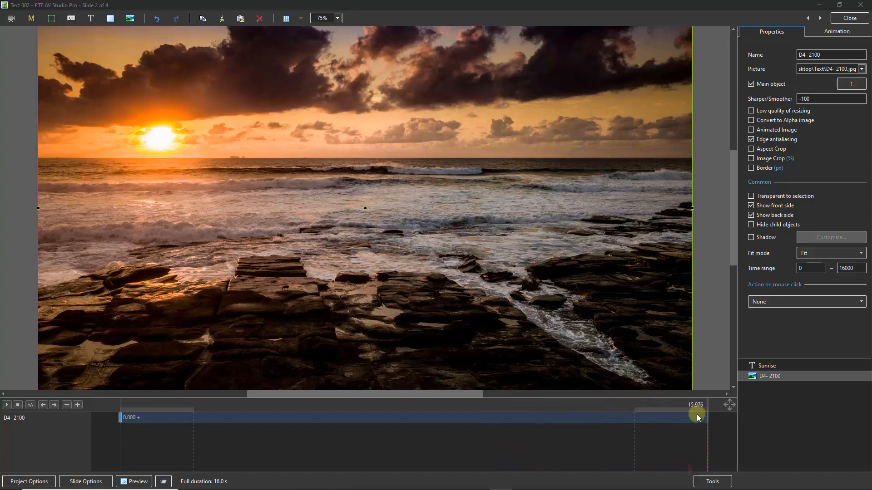
Step: Turn off the Sunrise text's shadow and recolour the text with dark 201414 sampled from the clouds
click(762, 365)
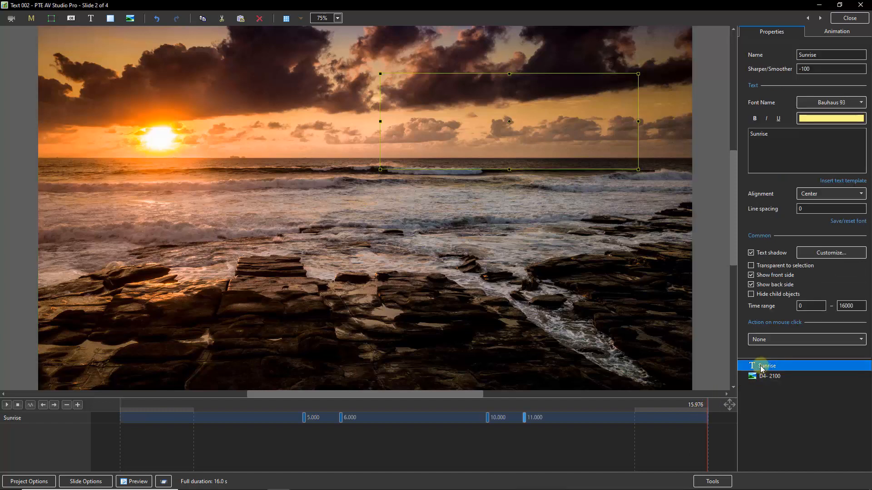
click(488, 418)
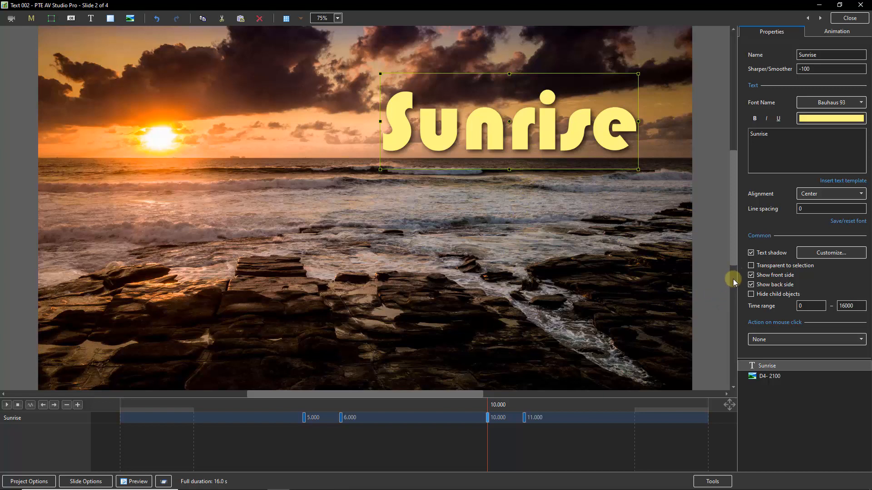
click(750, 253)
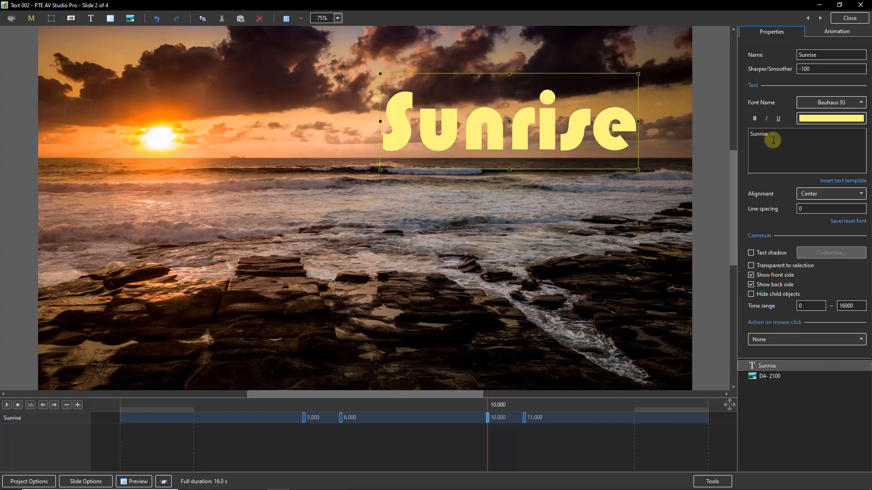
click(820, 121)
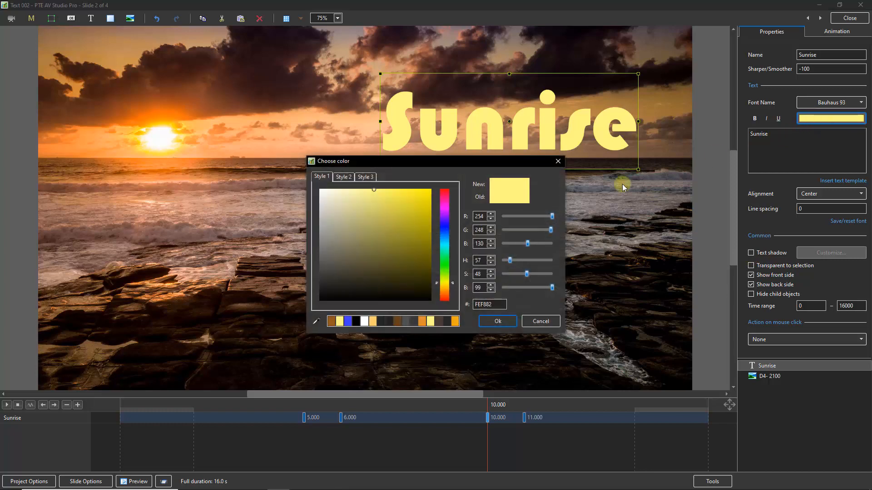
click(316, 321)
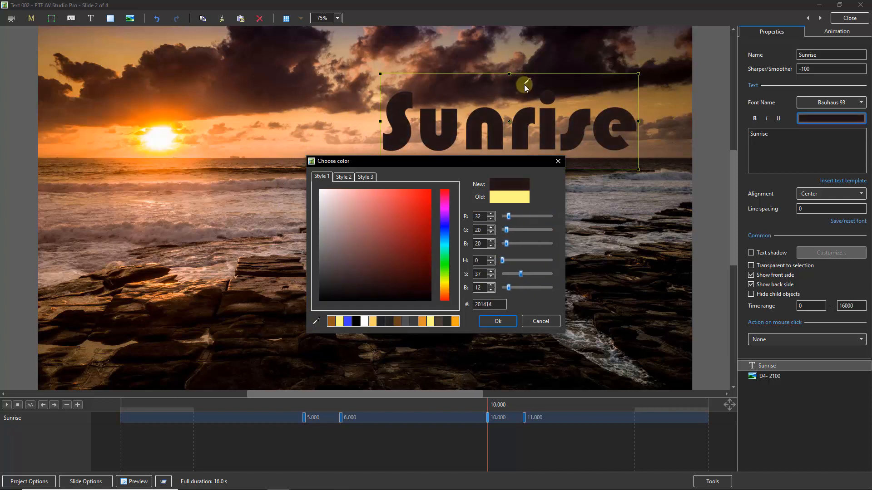
click(521, 84)
click(498, 322)
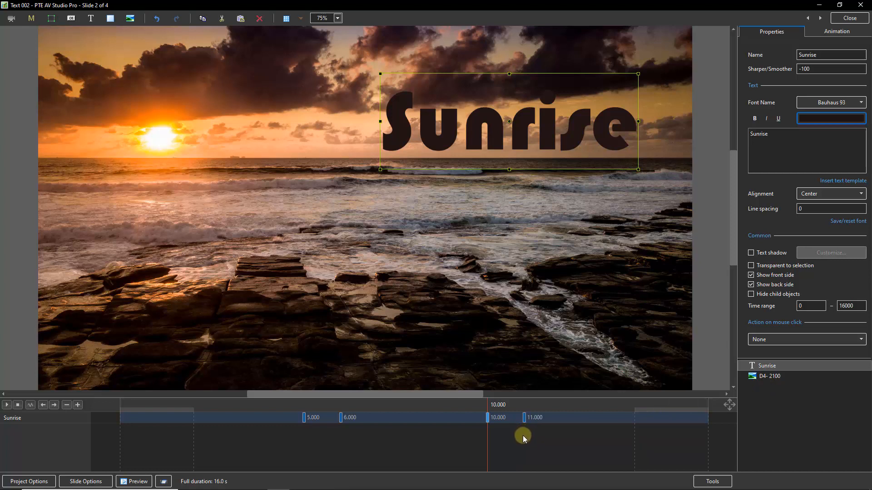
Step: Show the Sunrise and D4- 2100 timelines together and align the picture's first keyframe with the text keyframe at 5.000
click(765, 366)
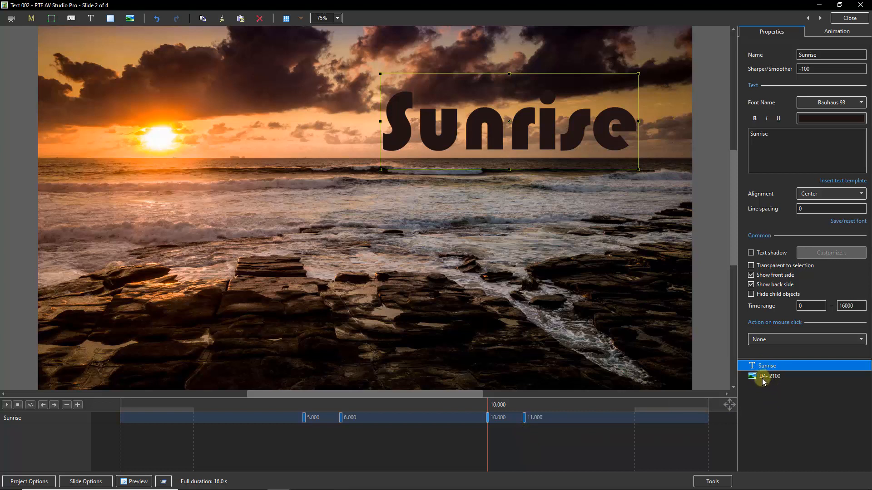
ctrl+click(759, 377)
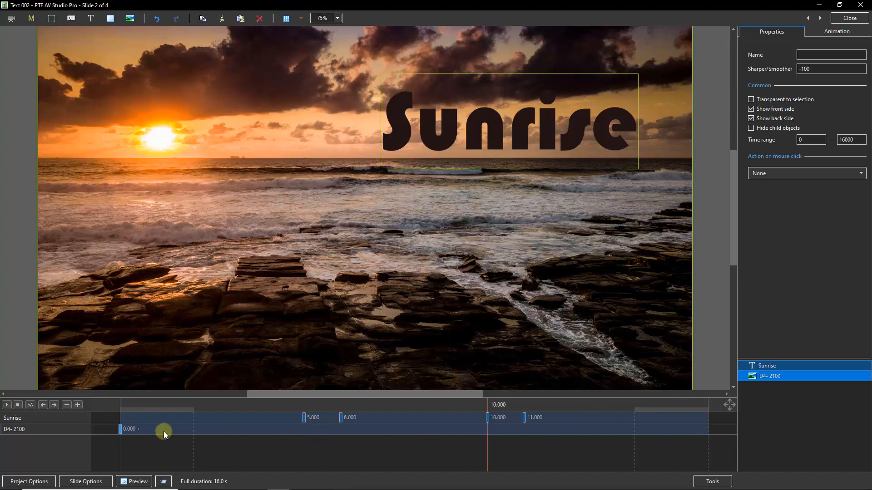
drag(115, 430, 261, 433)
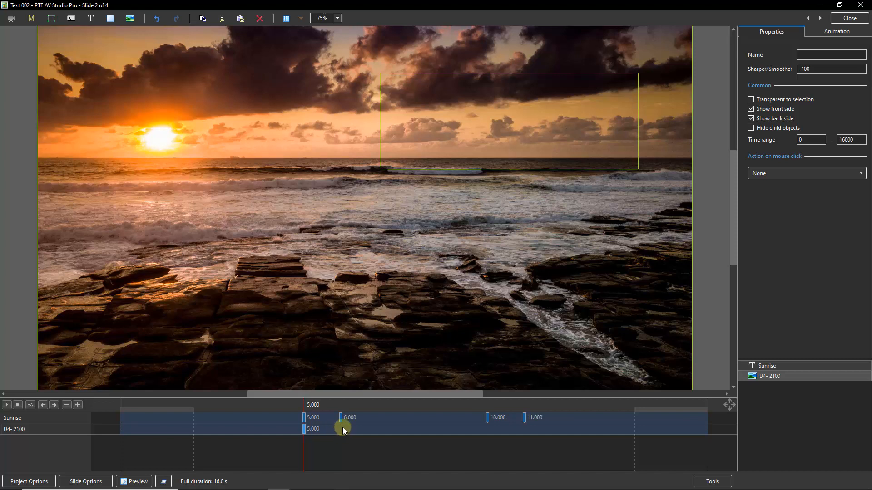
Step: Add three more D4- 2100 picture keyframes and align them with the Sunrise keyframes at 6.000, 10.000 and 11.000
key(End)
key(Insert)
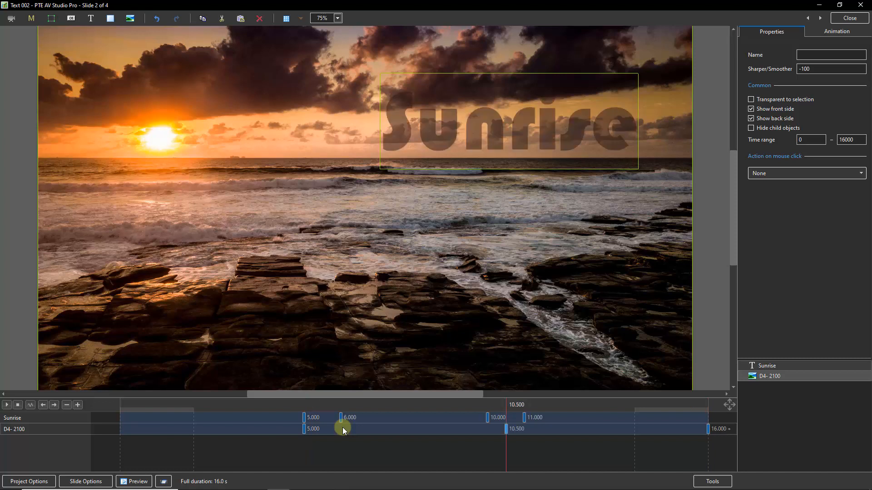
key(Insert)
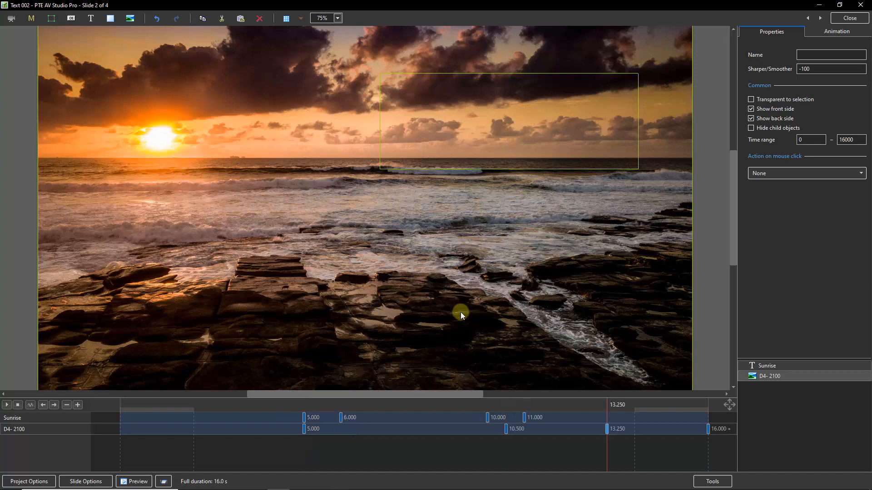
drag(506, 428, 341, 428)
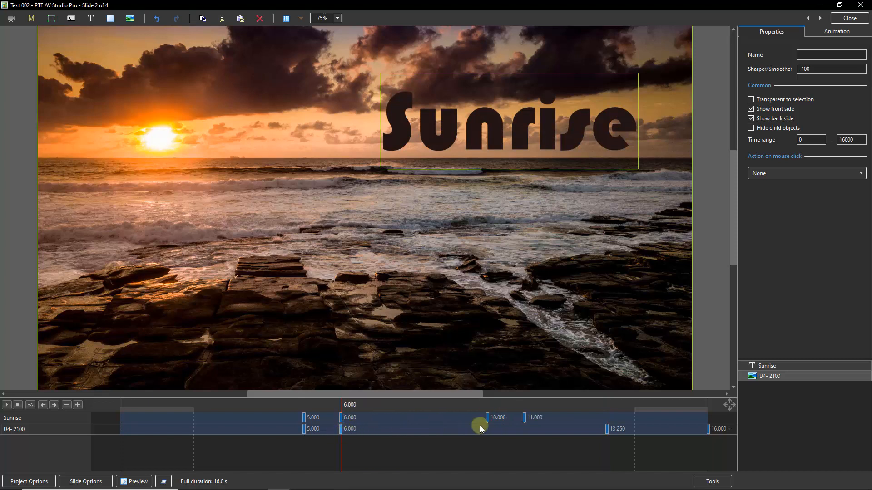
drag(607, 428, 487, 430)
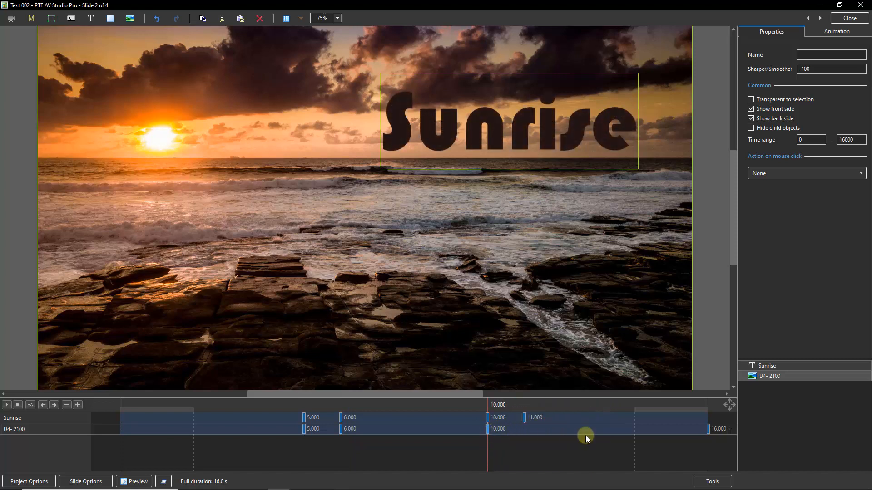
drag(708, 426, 523, 422)
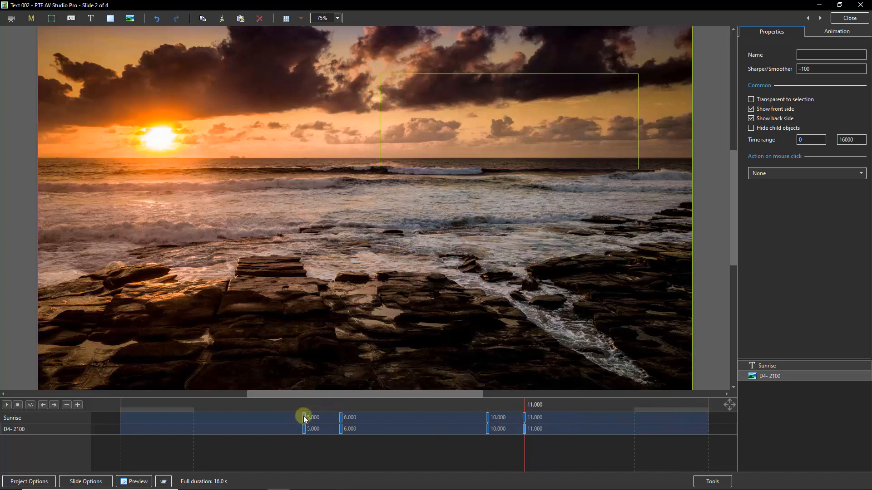
Step: Turn on blur for the D4- 2100 picture at its 6.000 keyframe and set the blur to 12
drag(305, 401, 341, 407)
click(304, 428)
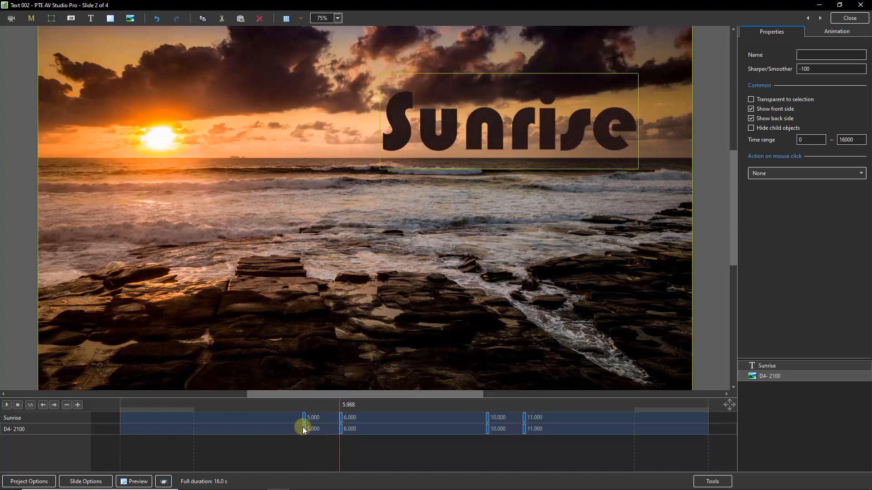
click(341, 429)
click(834, 34)
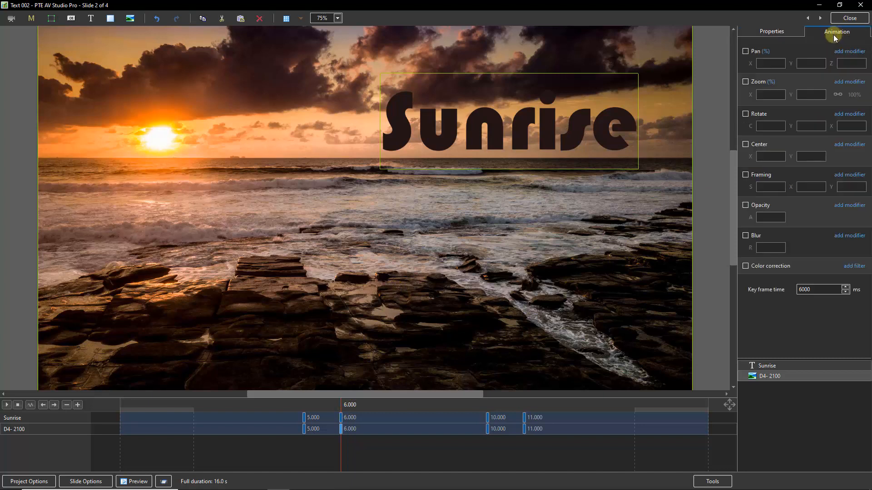
click(745, 235)
drag(747, 248, 751, 248)
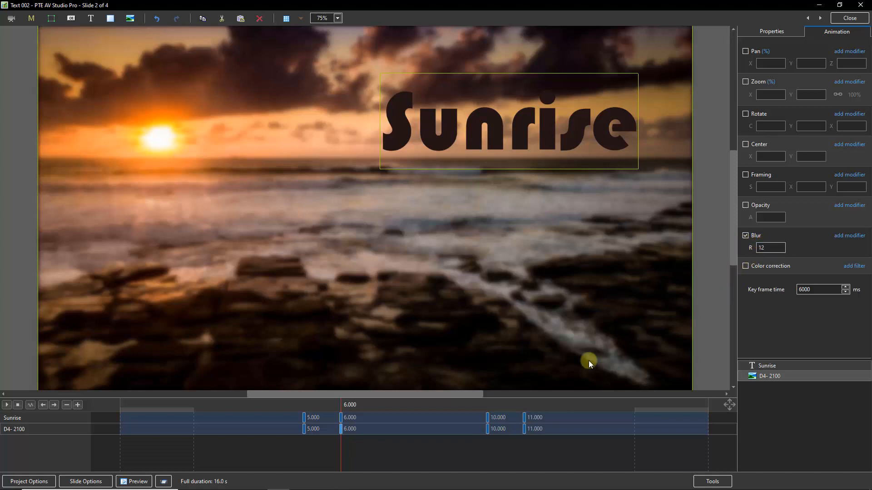
Step: Set the D4- 2100 picture's blur to 12 at the 10.000 keyframe and turn on blur at the 11.000 keyframe
click(487, 429)
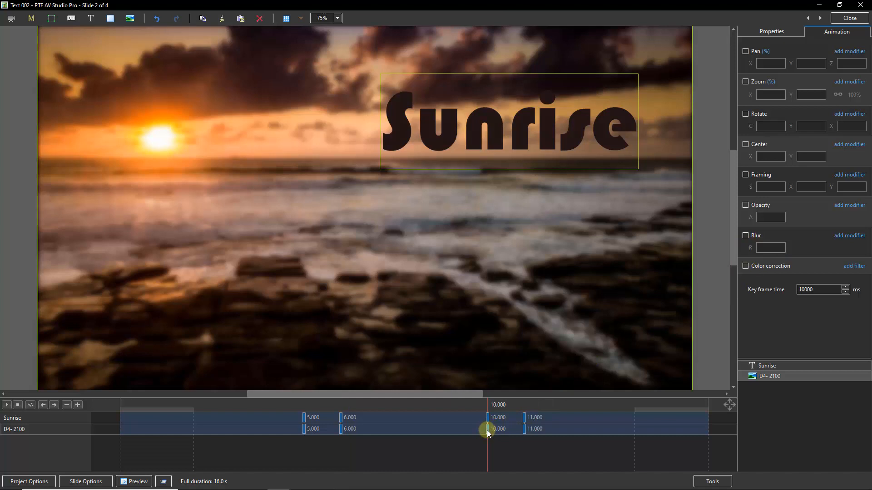
click(745, 235)
click(766, 248)
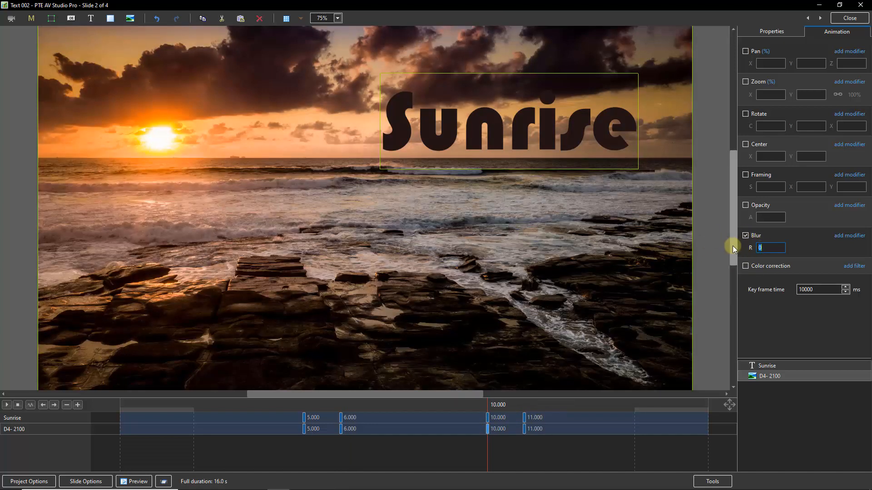
text(12)
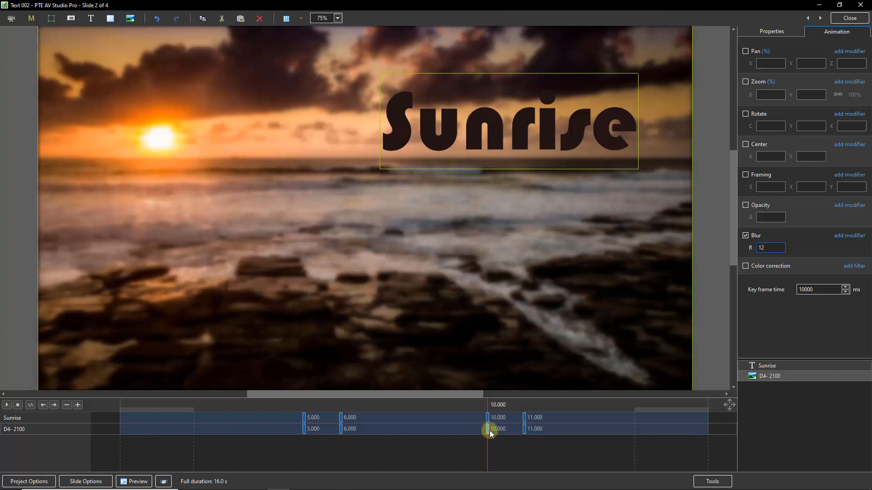
click(525, 429)
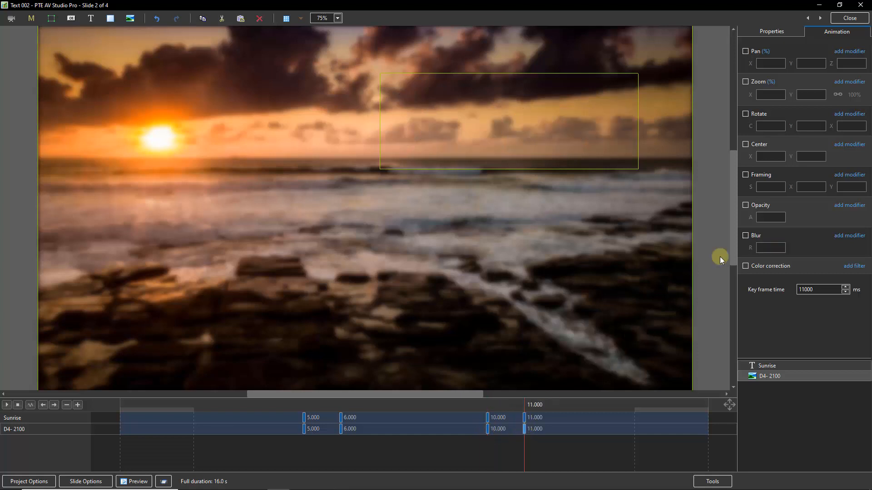
click(746, 236)
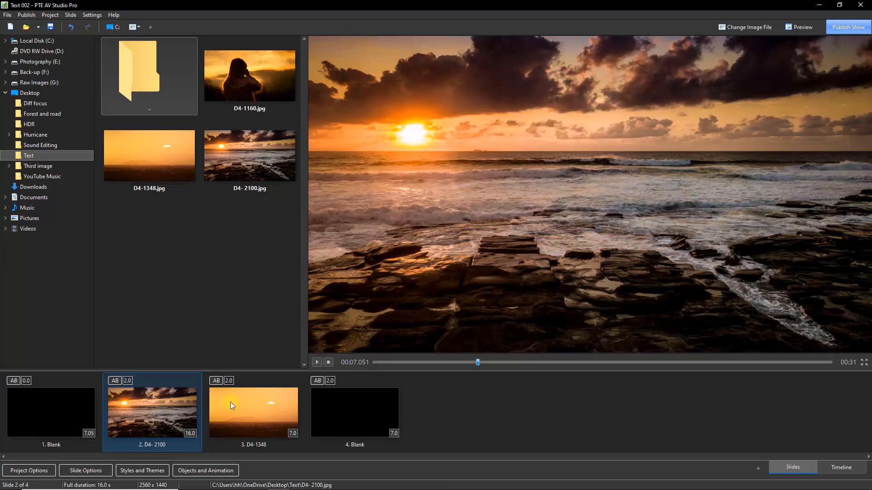
Step: For slide 3 (D4-1348), choose the Caption - Bottom Pan Right style and set its caption text to Sunrise
click(252, 414)
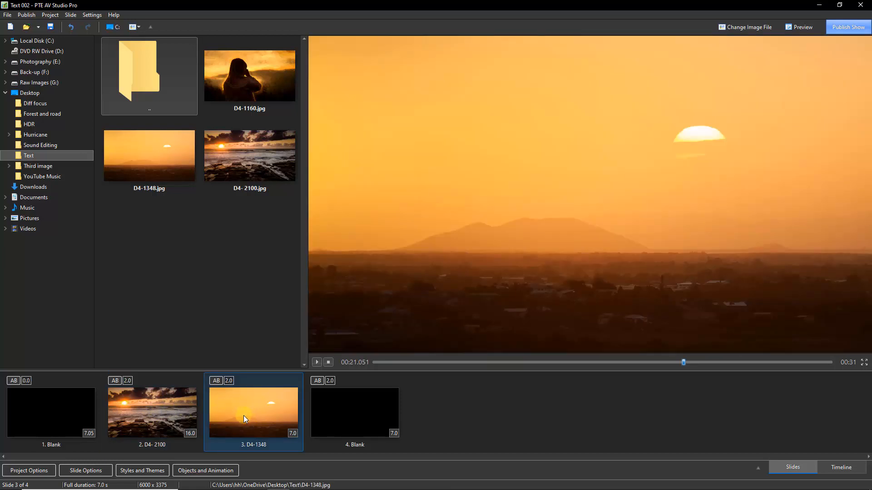
click(144, 473)
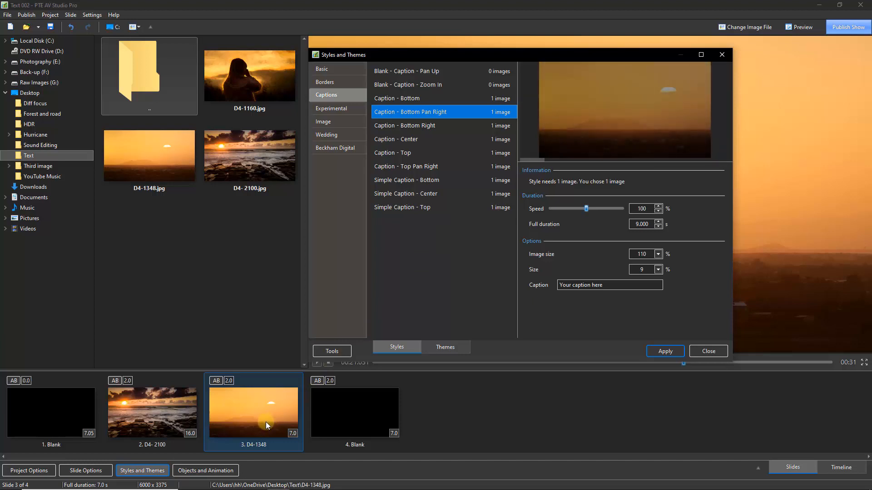
click(609, 283)
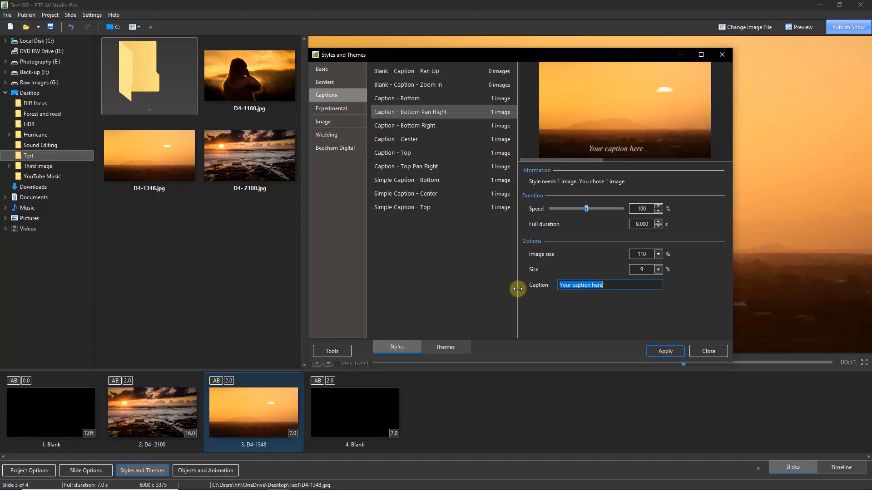
text(Sun)
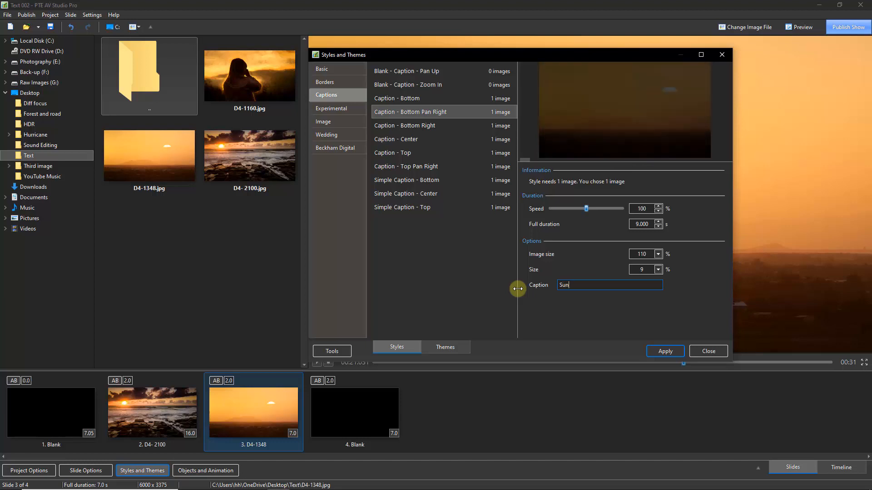
text(rise)
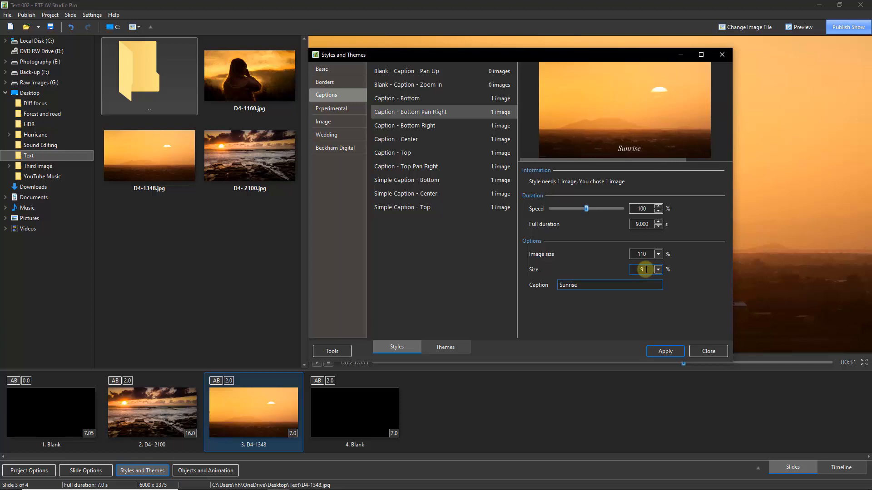
Step: Set the caption style's Size option to 15% and apply the style to slide 3
double_click(649, 270)
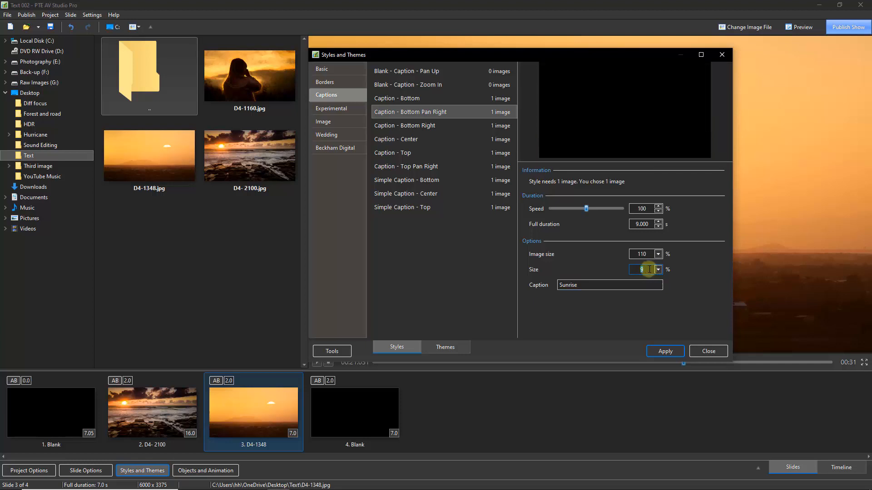
text(15)
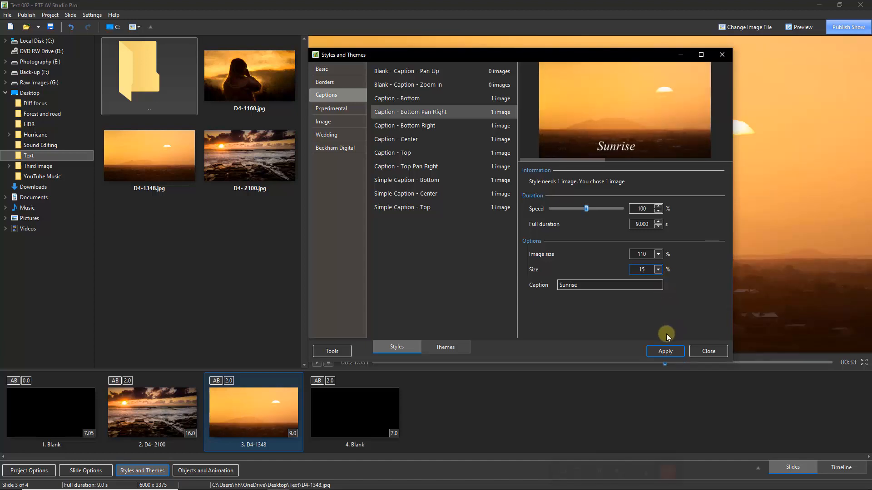
click(663, 352)
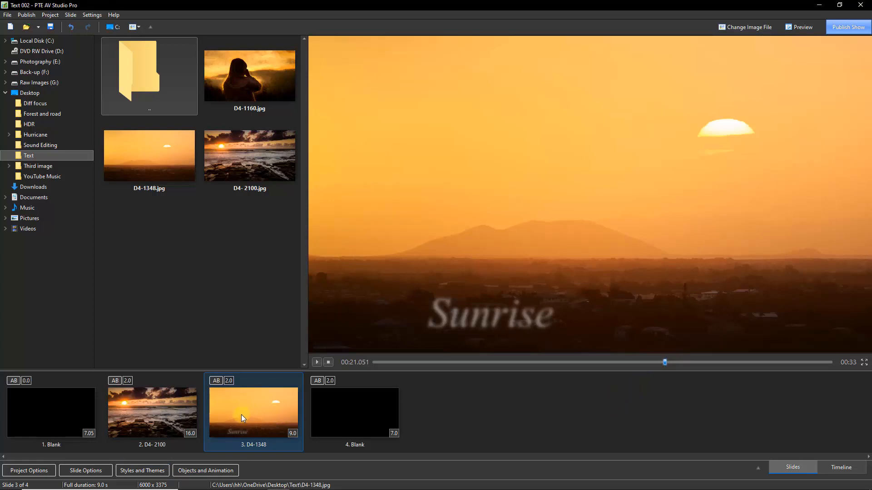
Step: Open slide 3's objects and animation editor and play the caption animation from the start
click(206, 471)
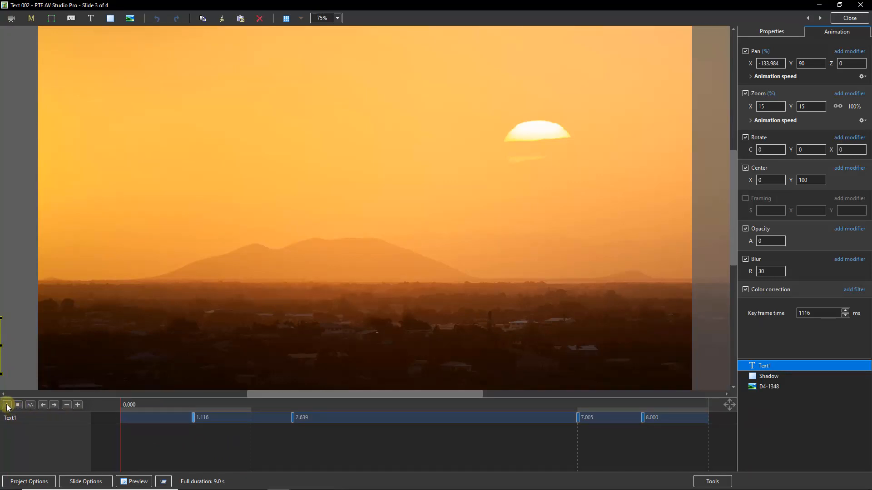
click(120, 416)
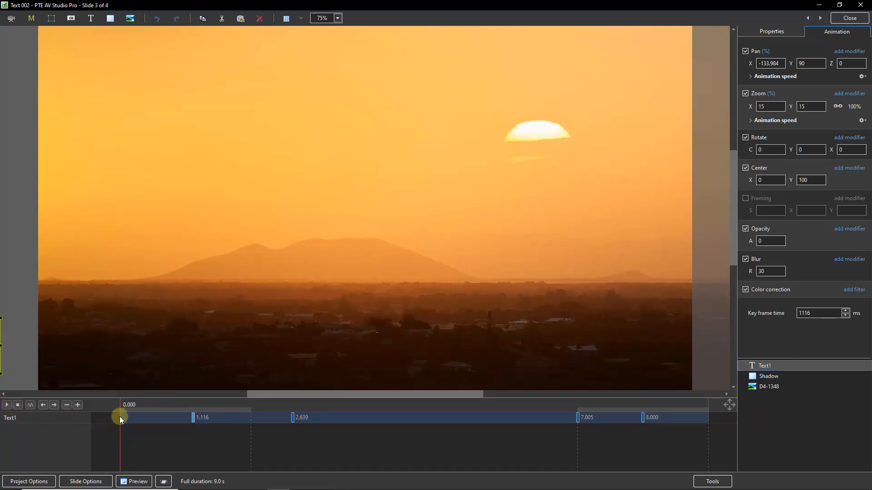
click(7, 405)
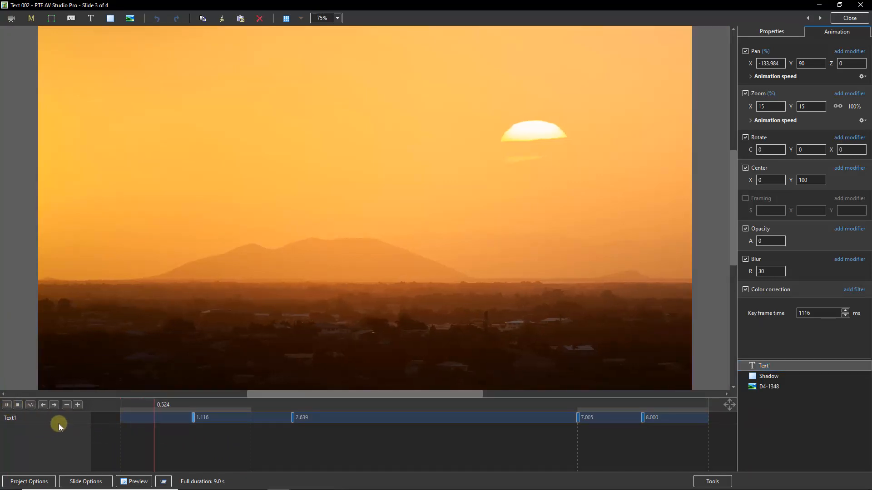